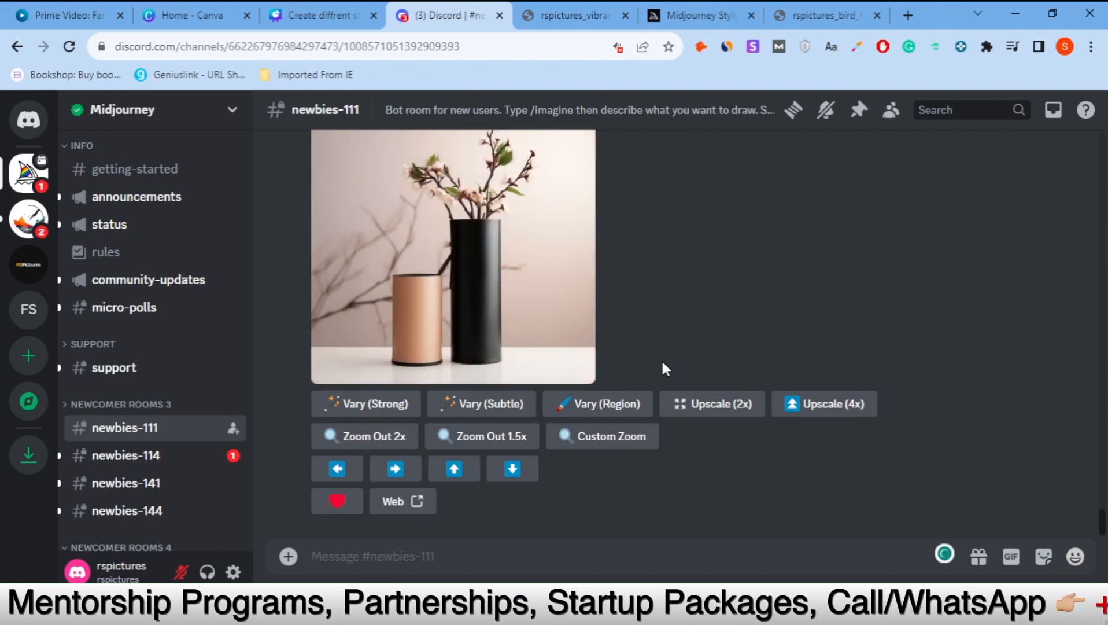
# Step: Compose an /imagine prompt for the Midjourney Bot reading "a vibrent view of a fantesy jungle"
pyautogui.write('/')
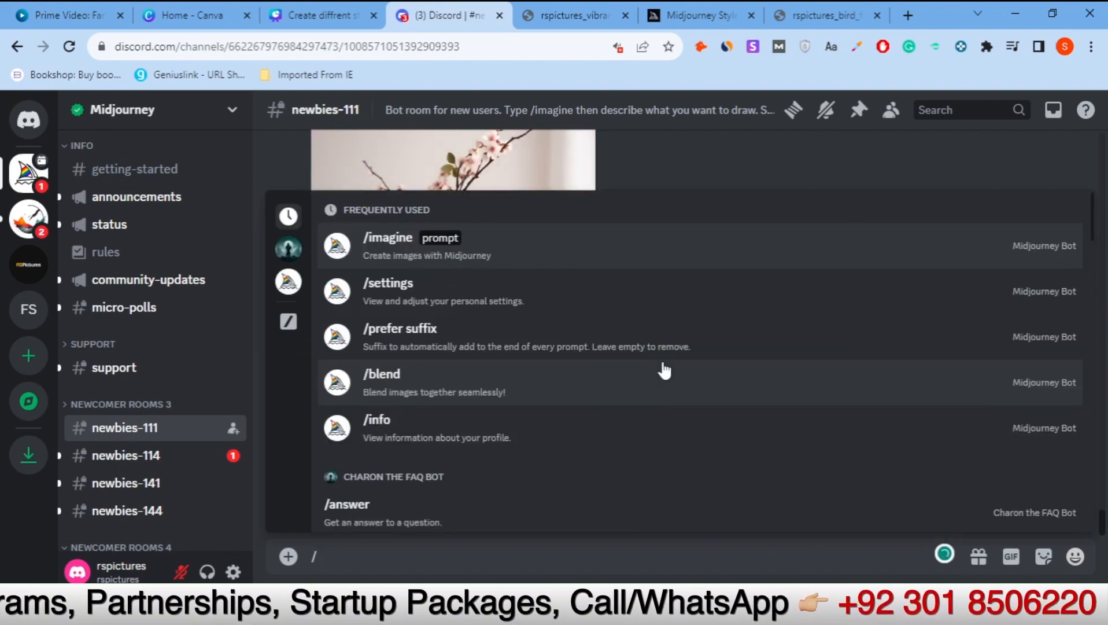
pyautogui.press('Return')
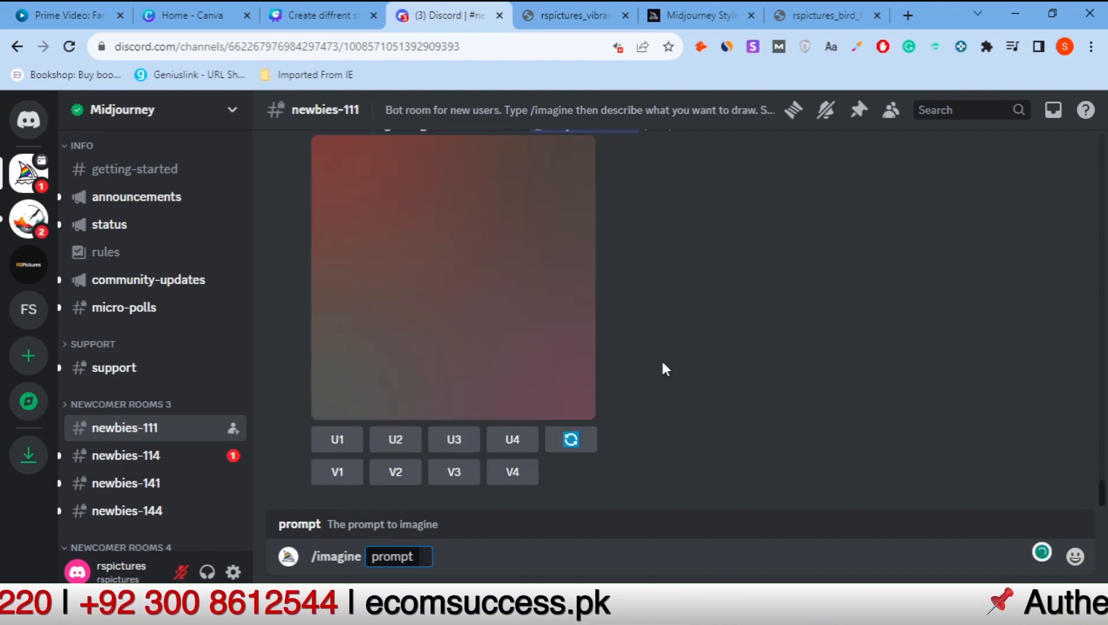
pyautogui.write('a ')
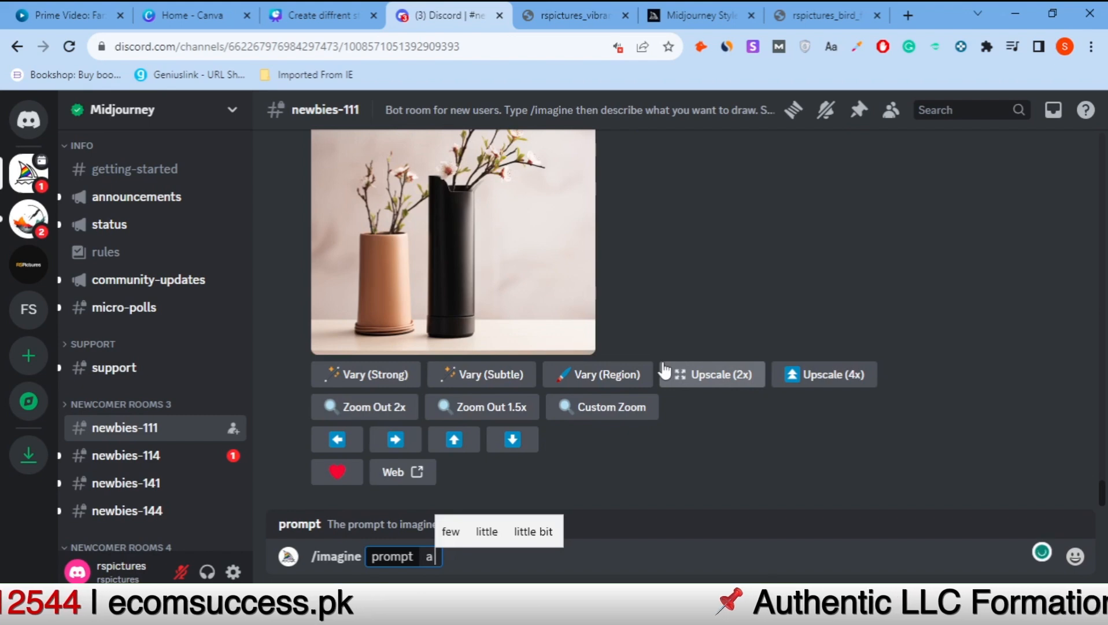
pyautogui.write('vibrent')
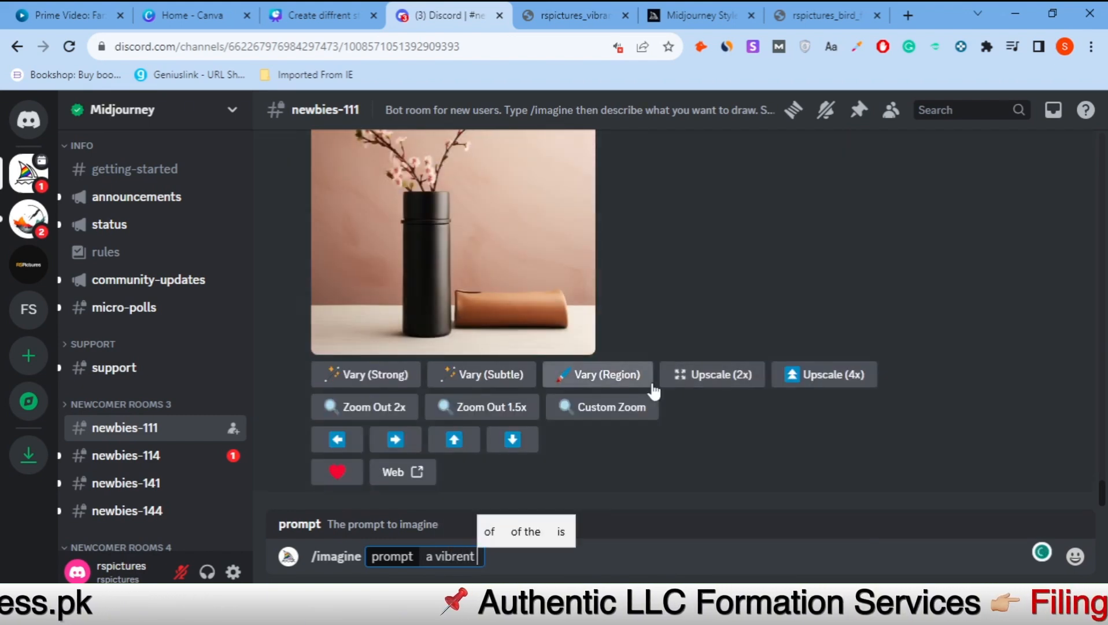
pyautogui.write(' view of a')
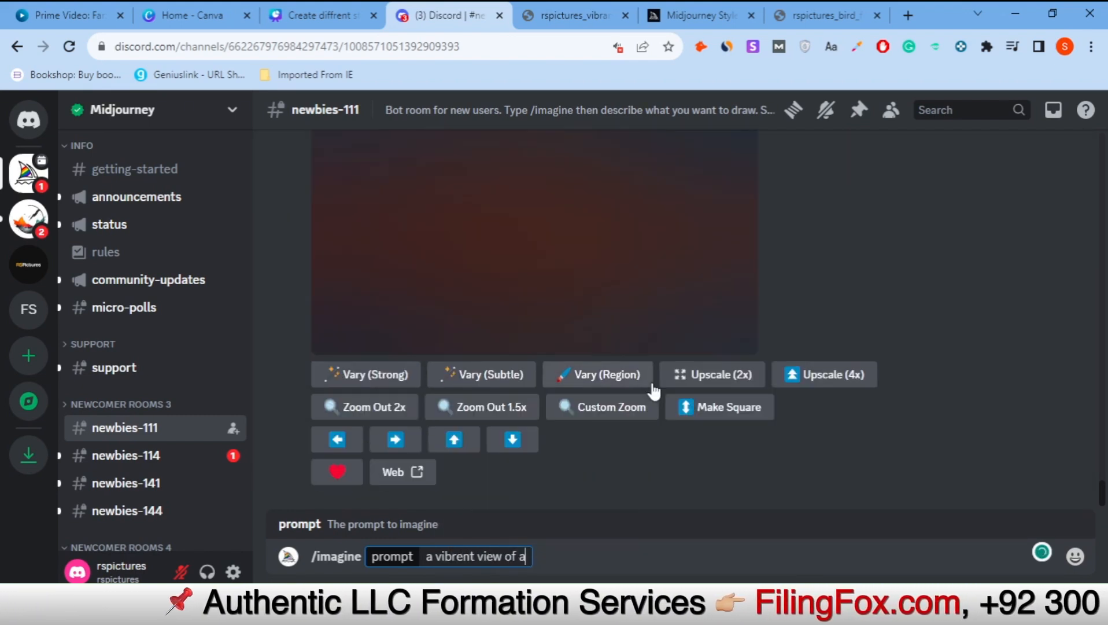
pyautogui.write(' fente')
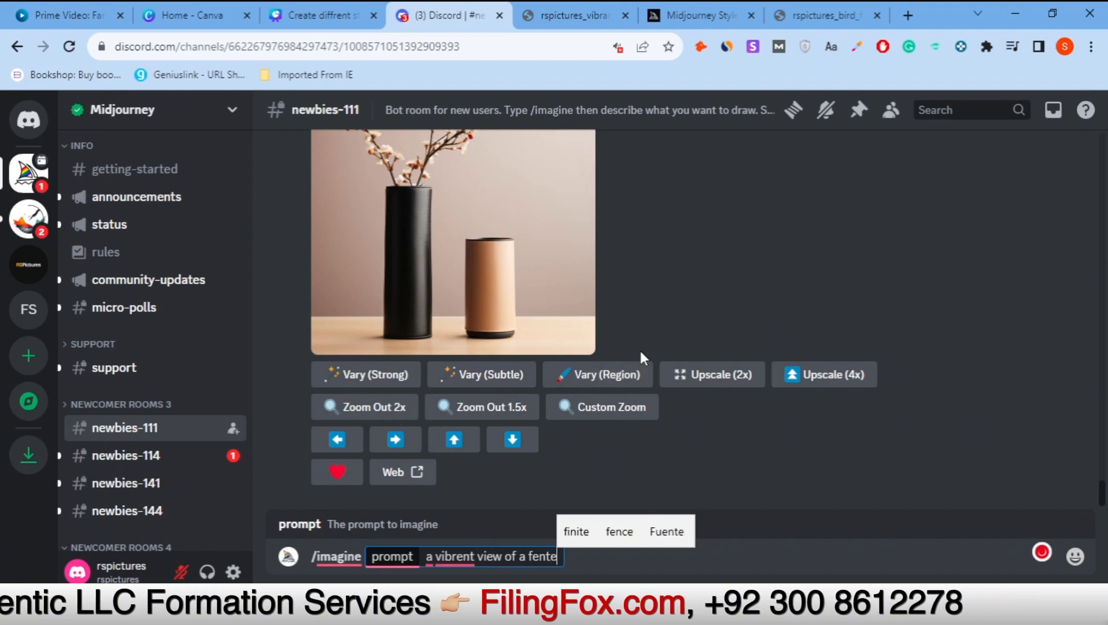
pyautogui.press('BackSpace')
pyautogui.press('BackSpace')
pyautogui.press('BackSpace')
pyautogui.press('BackSpace')
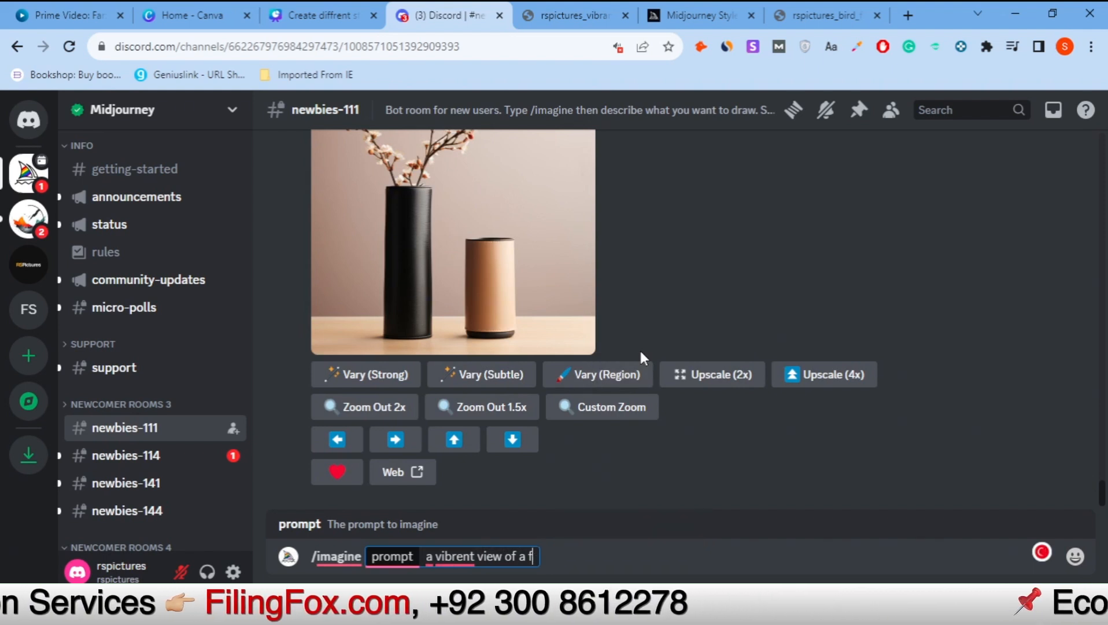
pyautogui.write('antesy')
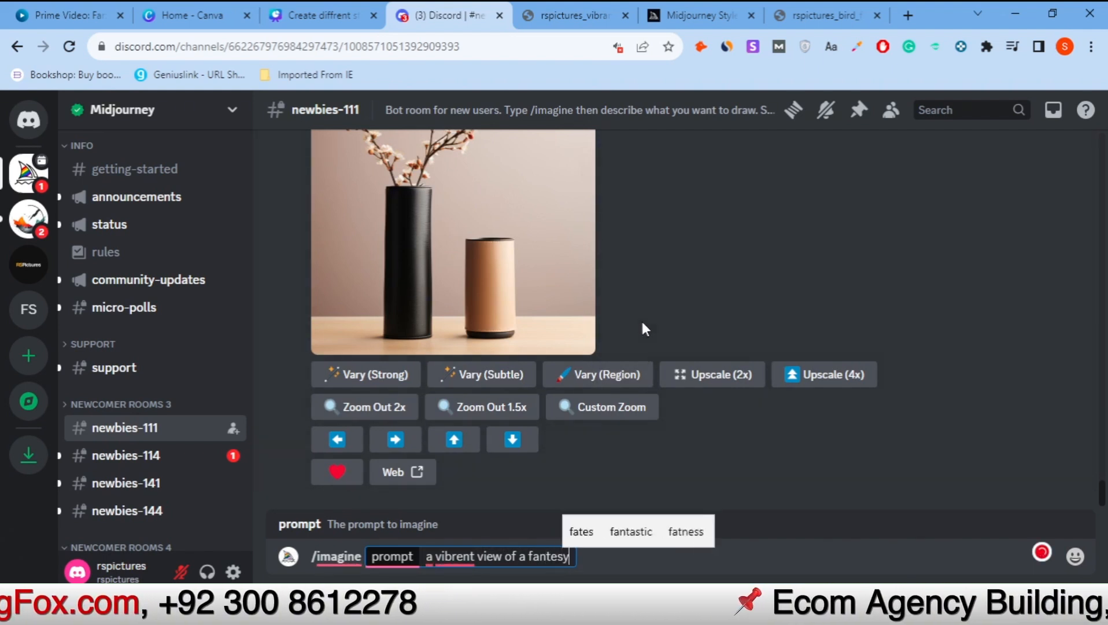
pyautogui.write(' jungle')
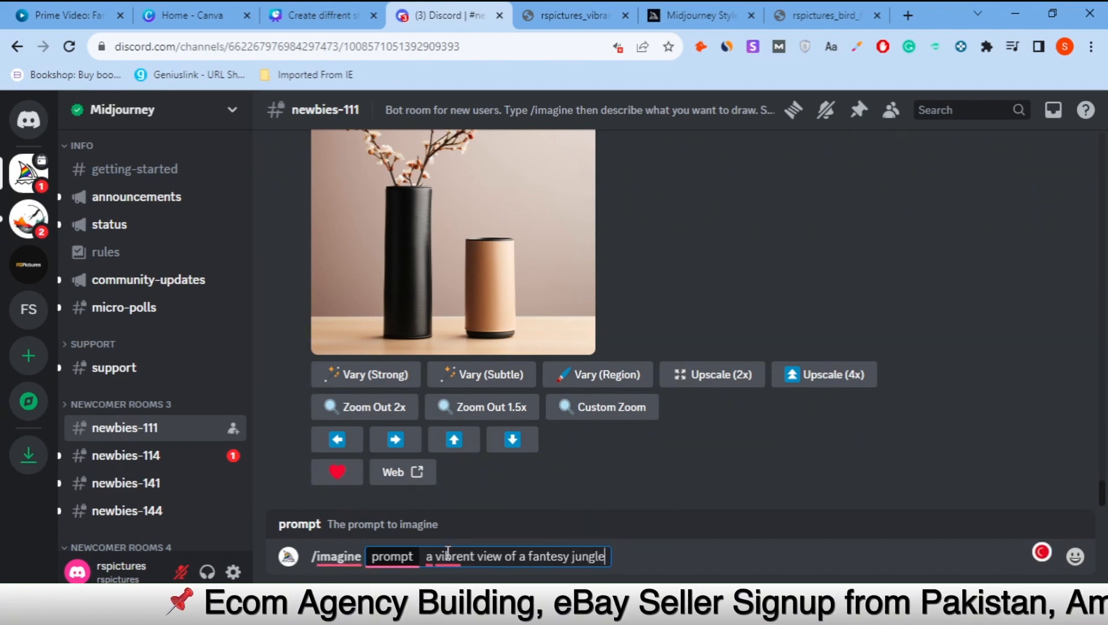
# Step: Correct the misspelled words in the prompt to "vibrant" and "fantasy", and submit it for image generation
pyautogui.moveTo(455, 556)
pyautogui.click(458, 445)
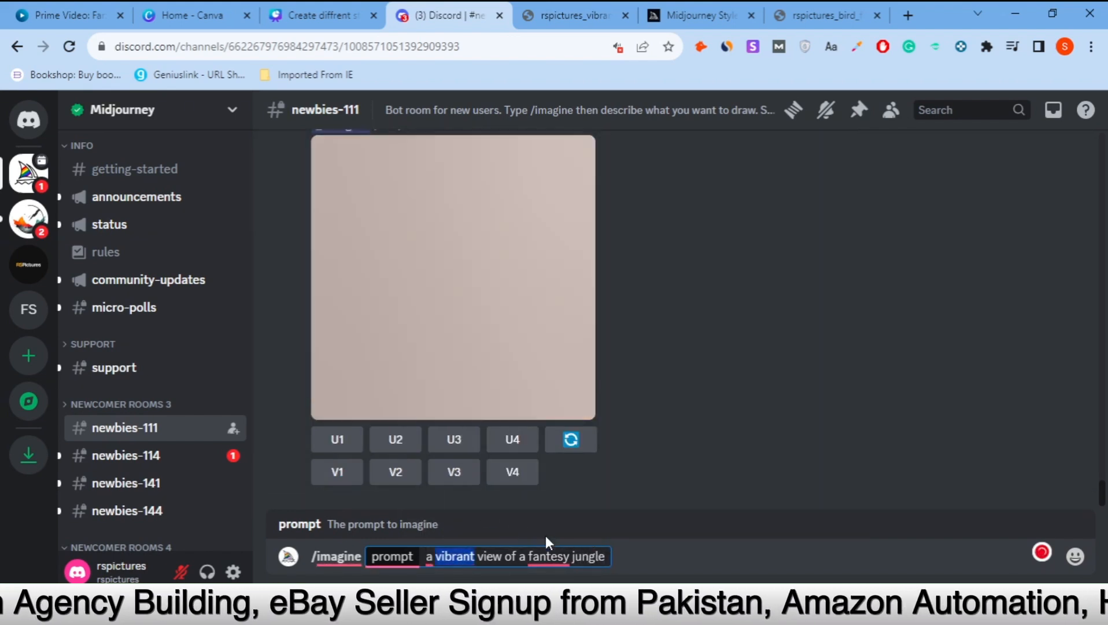
pyautogui.moveTo(548, 556)
pyautogui.click(552, 444)
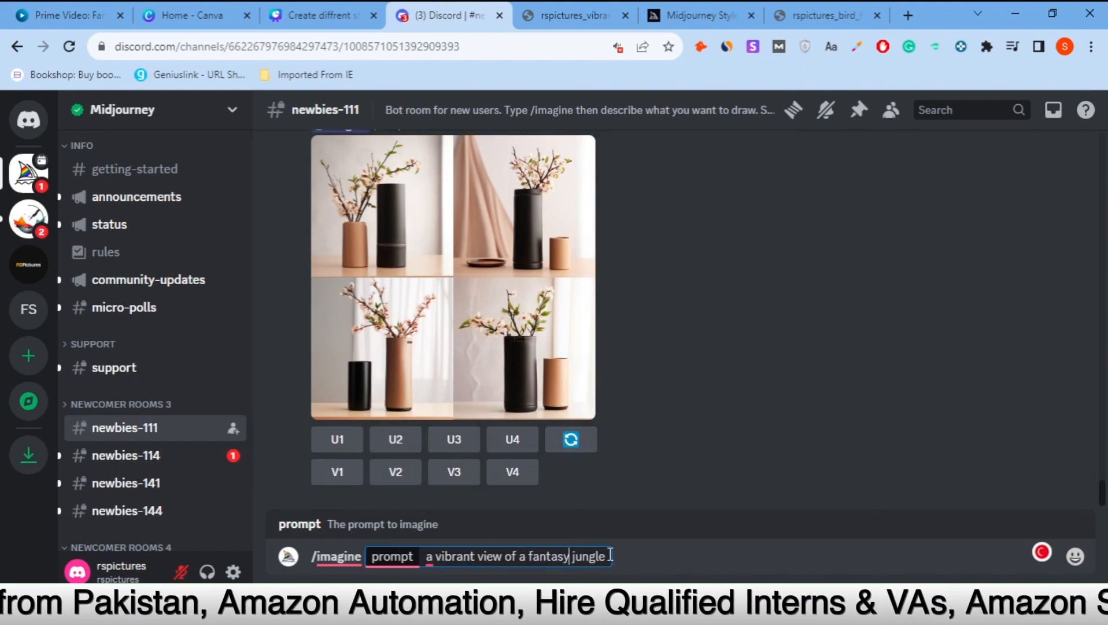
pyautogui.press('Return')
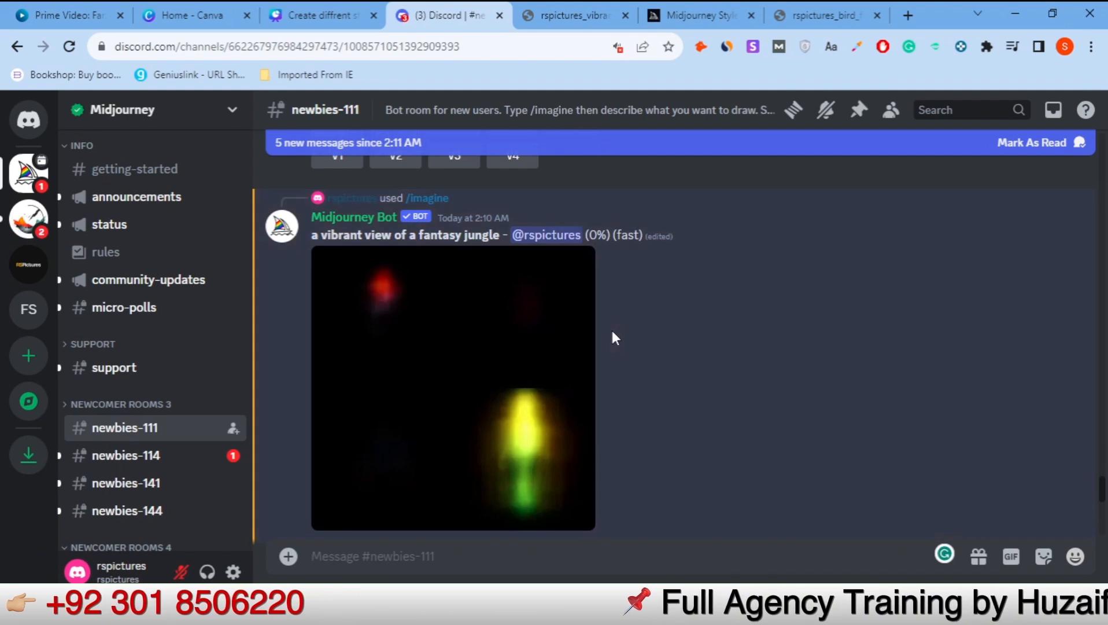
# Step: View the generated four-image jungle grid at full size in the browser, and return to the newbies-111 channel
pyautogui.write('**')
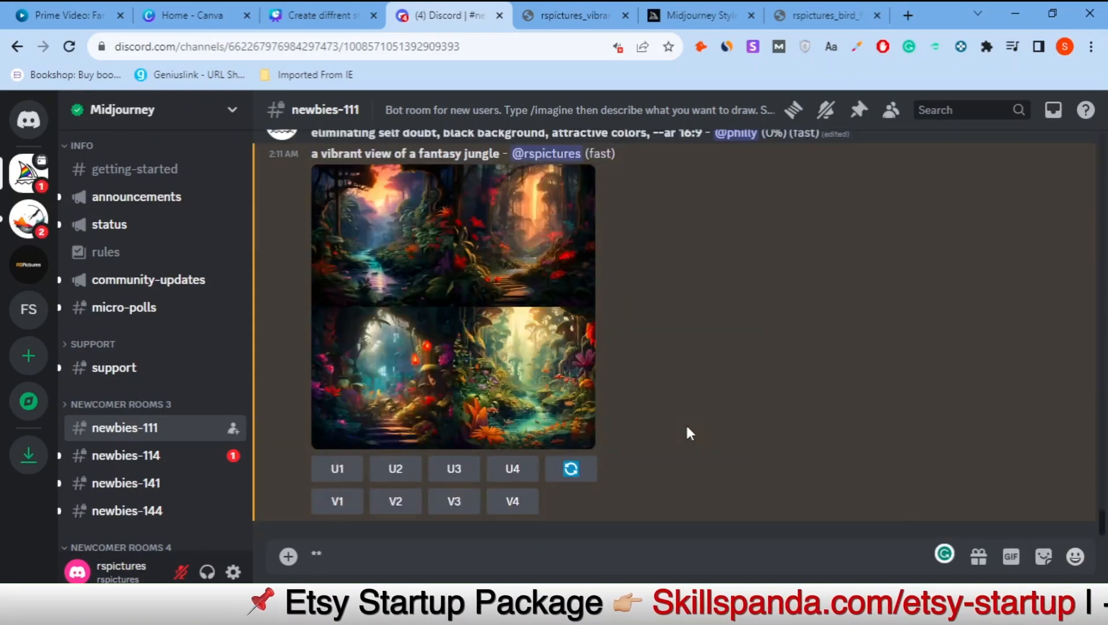
pyautogui.click(477, 348)
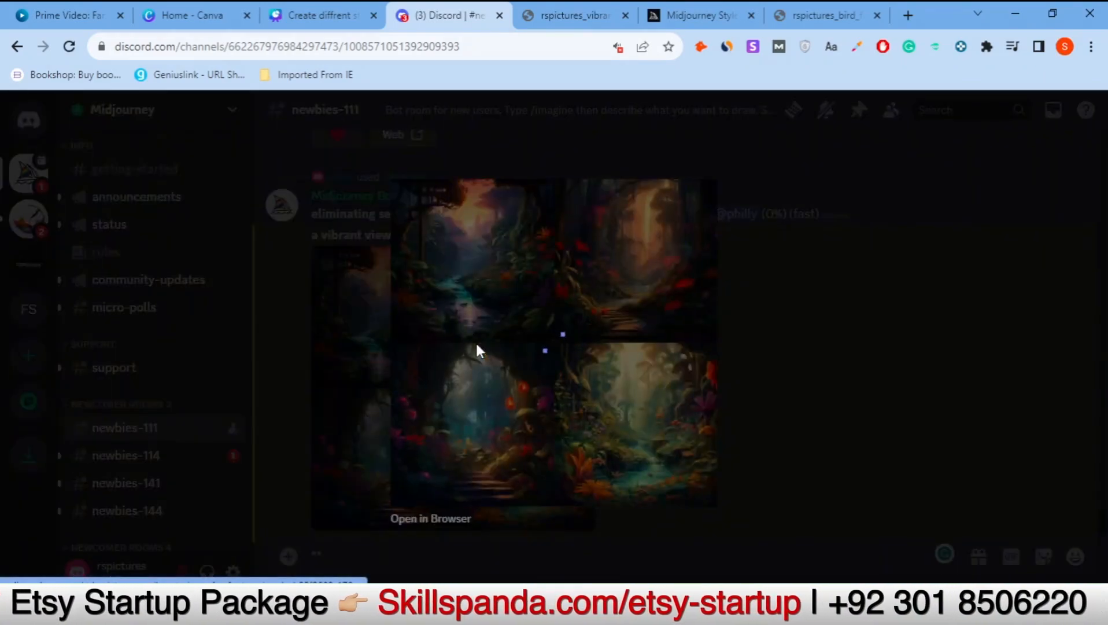
pyautogui.click(413, 521)
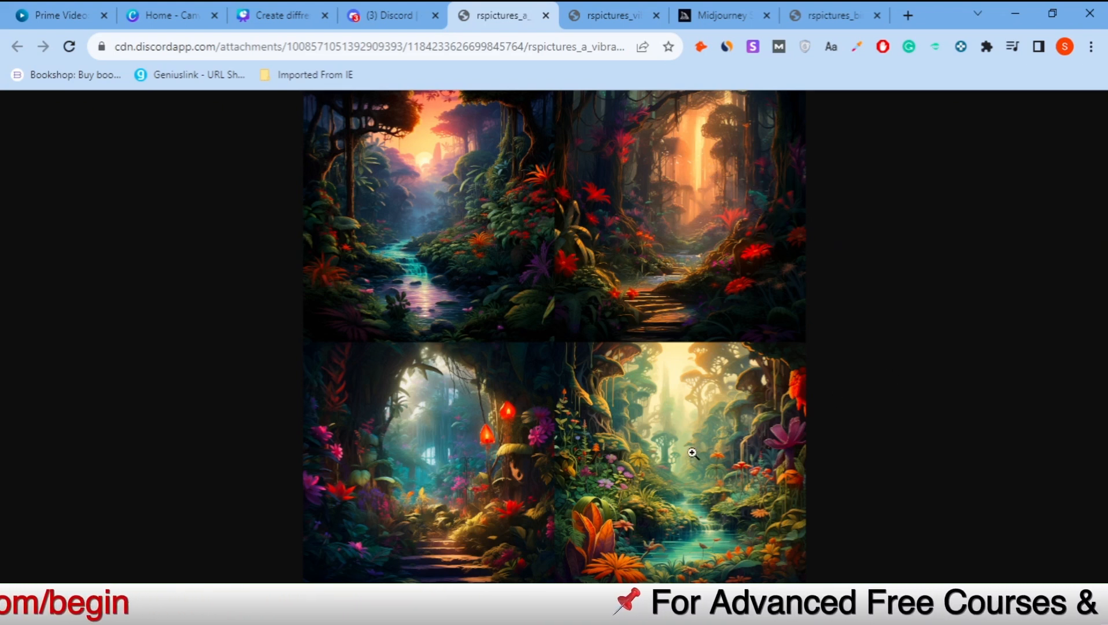
pyautogui.click(366, 13)
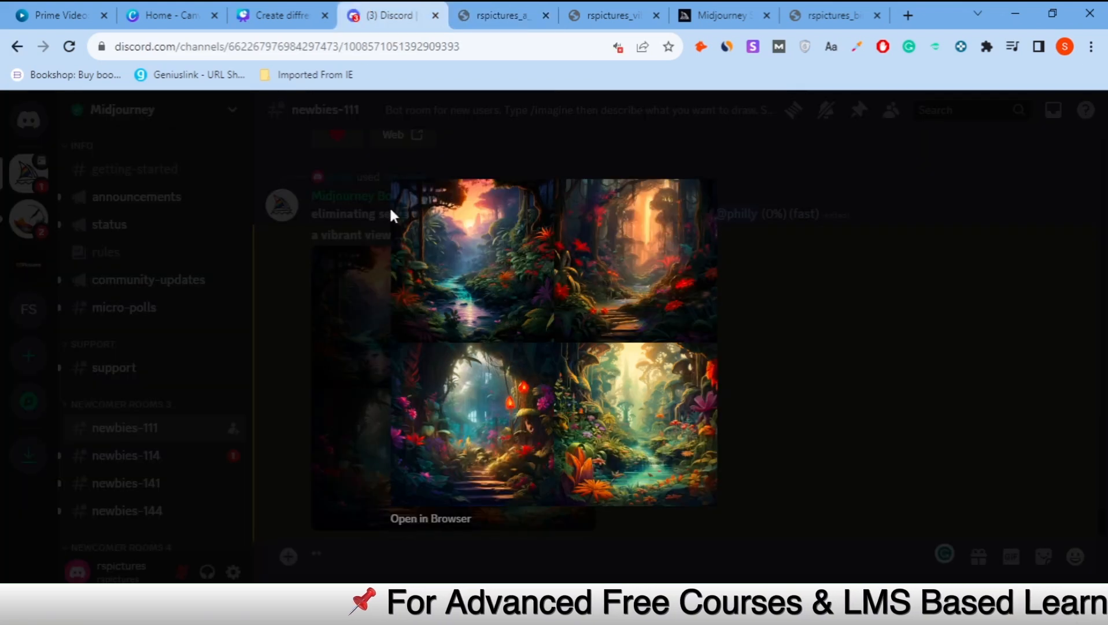
pyautogui.click(767, 432)
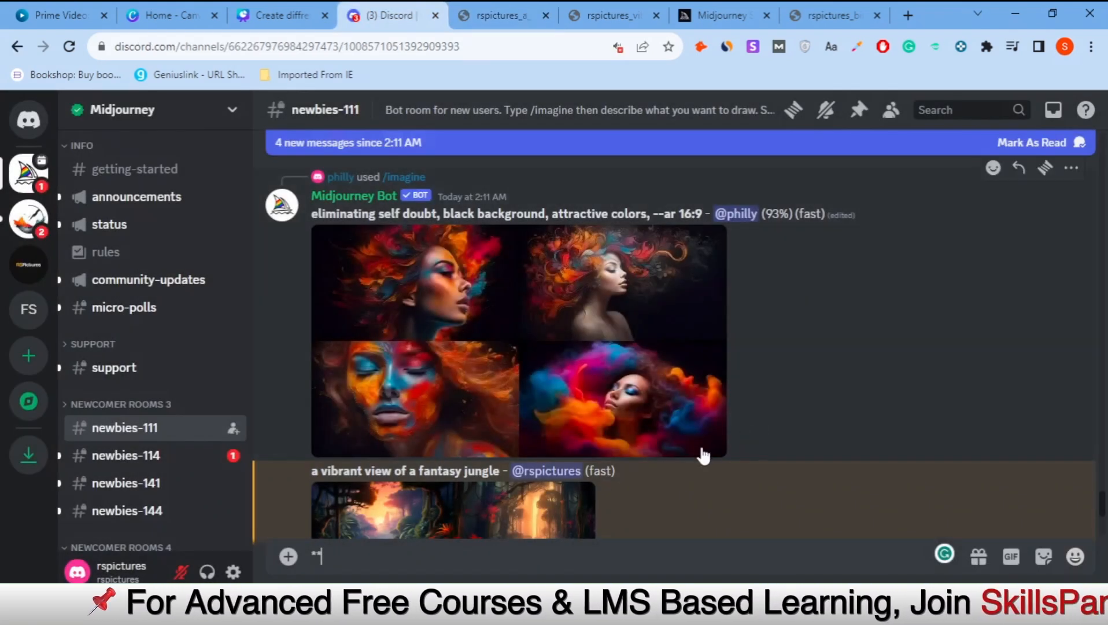
# Step: Upscale the first image of the fantasy jungle grid and locate the upscaled picture in the channel
pyautogui.scroll(-5, 703, 456)
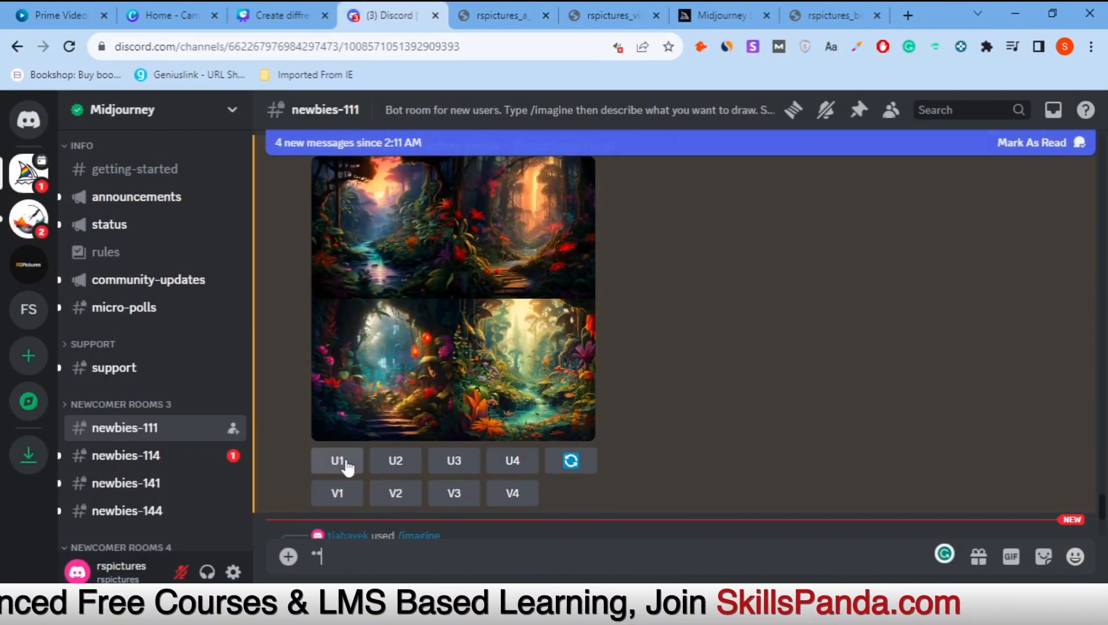
pyautogui.click(349, 464)
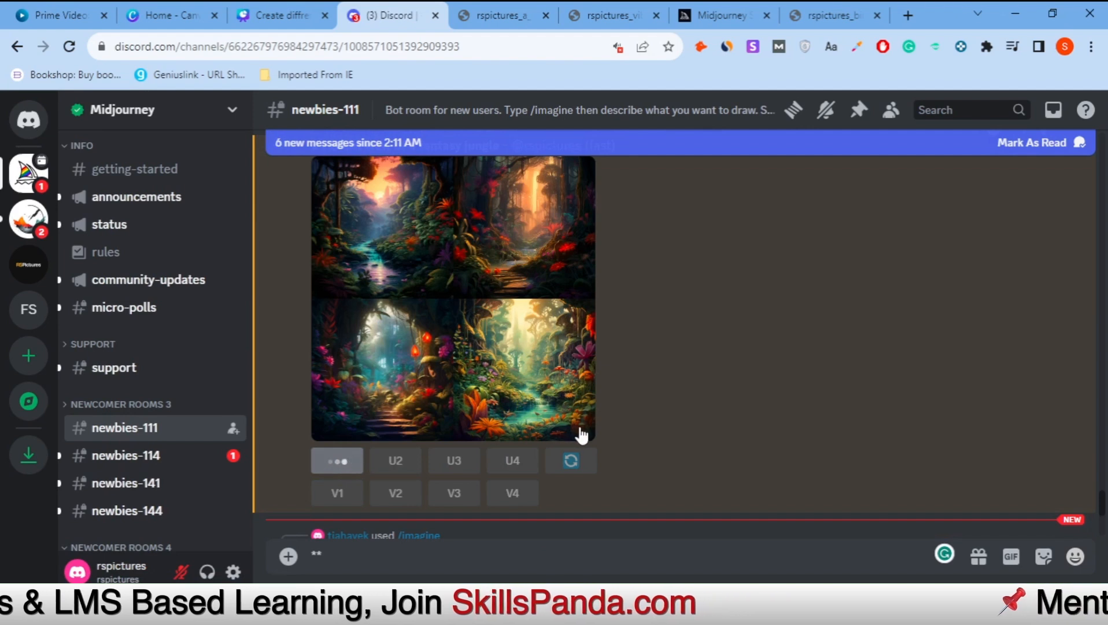
pyautogui.scroll(-15, 581, 435)
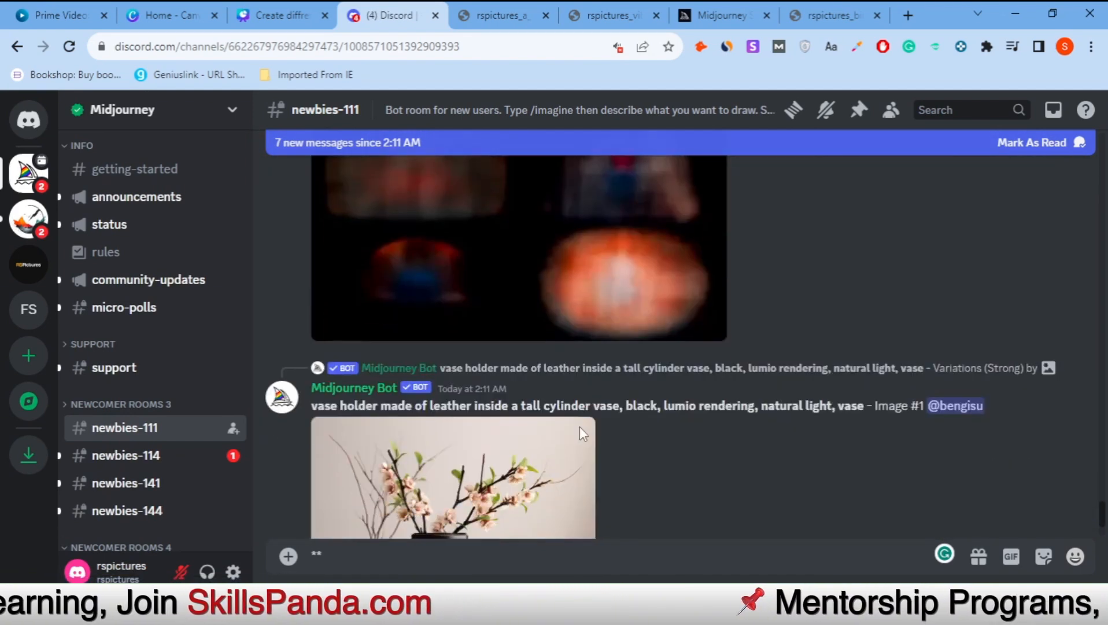
pyautogui.scroll(-15, 580, 427)
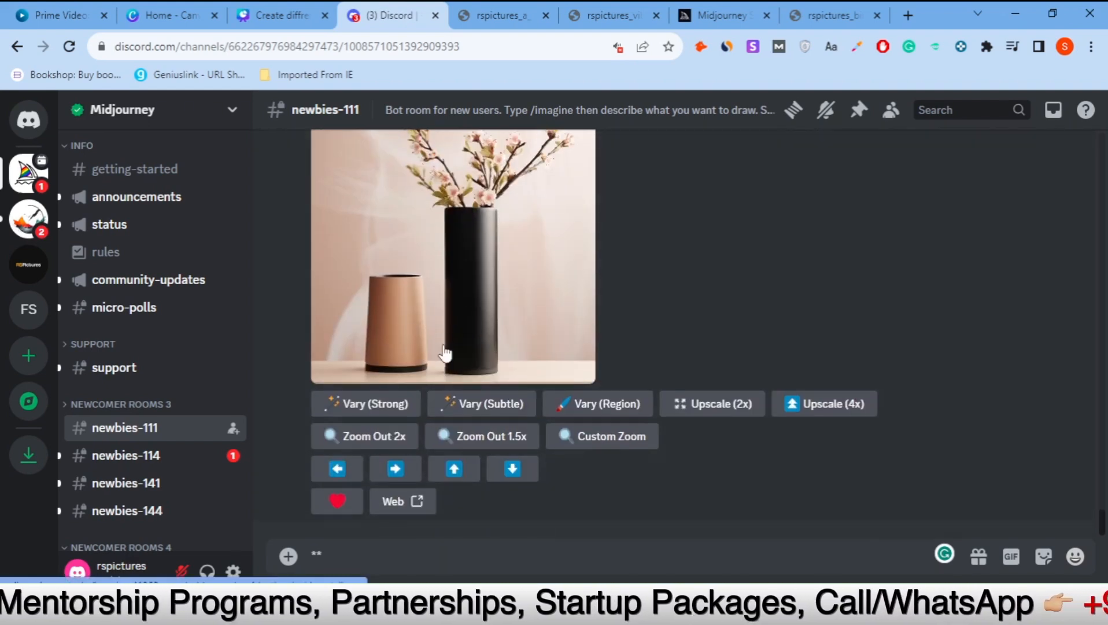
pyautogui.scroll(2, 355, 268)
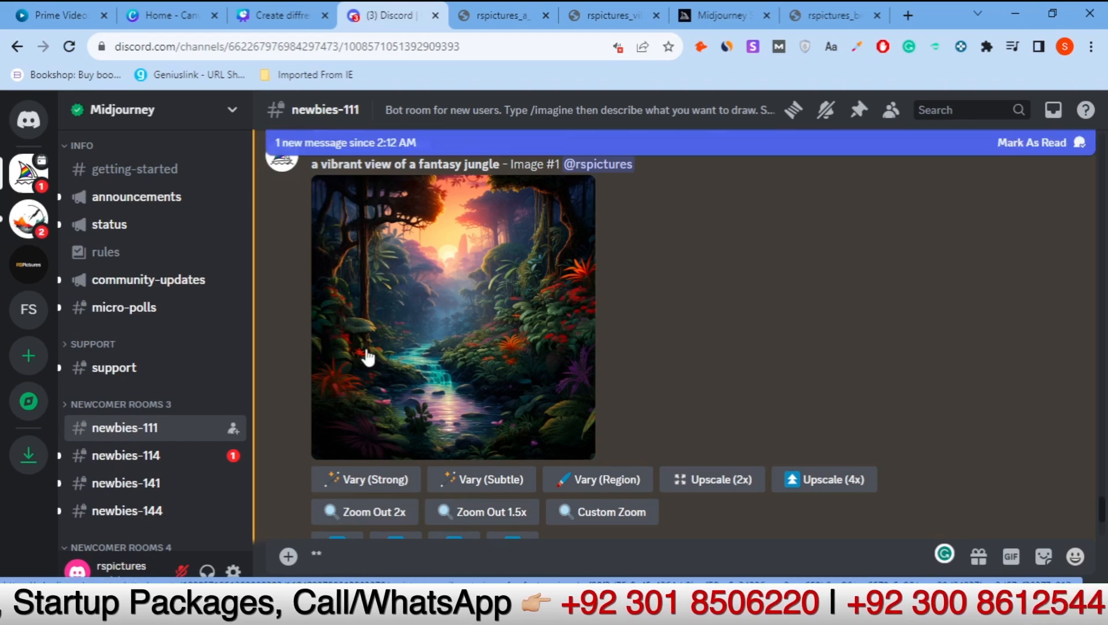
# Step: Extend the upscaled jungle image upward with Pan Up, submitting the prompt "a vibrant view of a fantasy jungle"
pyautogui.scroll(-1, 410, 399)
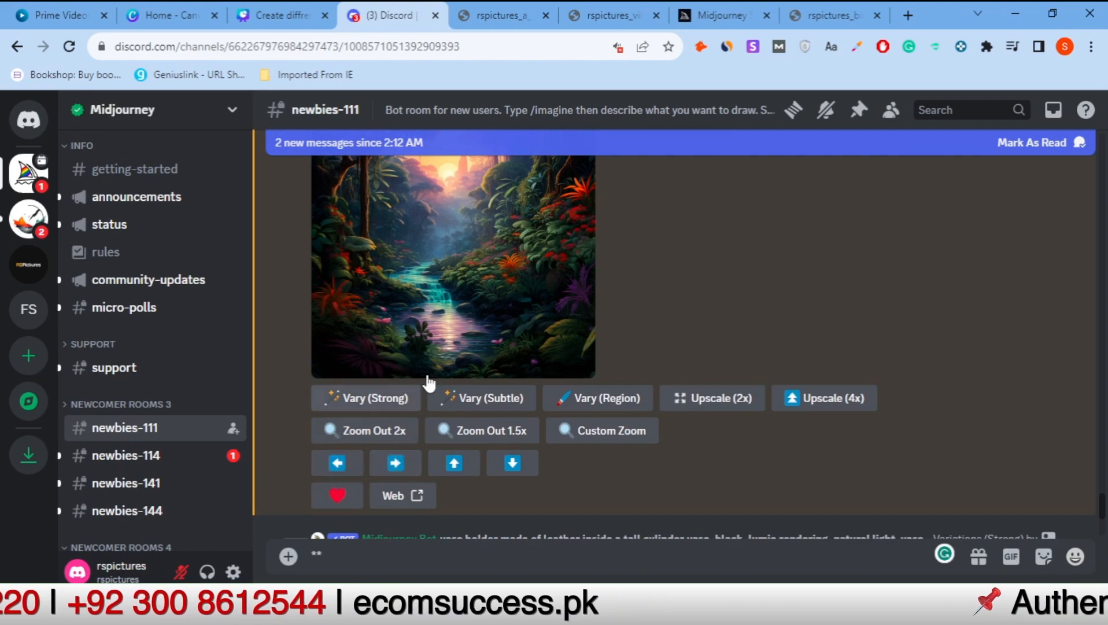
pyautogui.scroll(1, 383, 255)
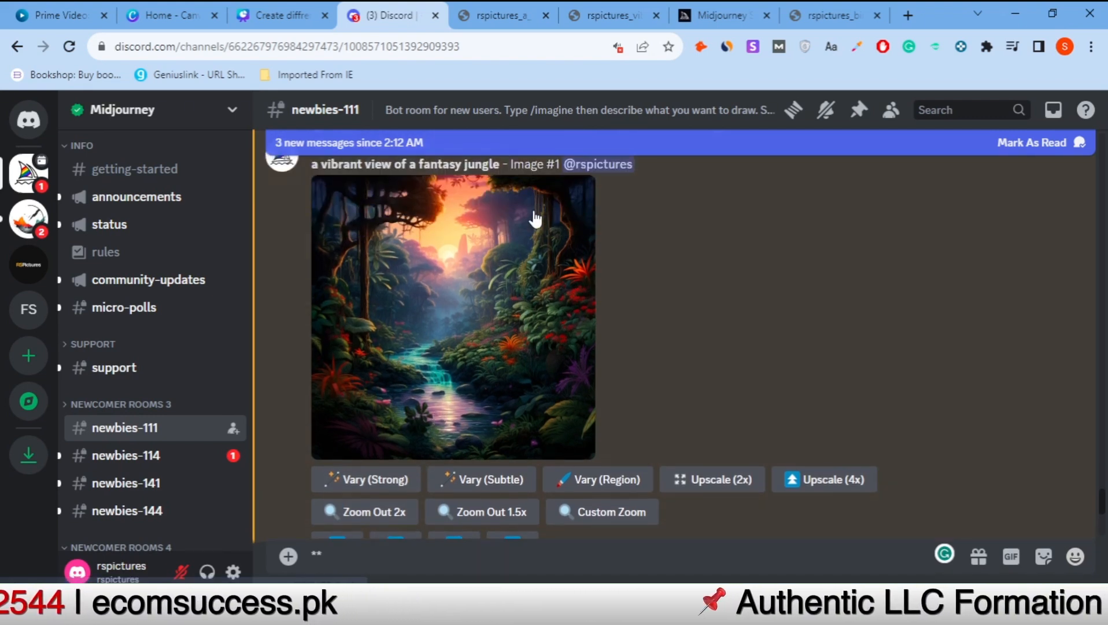
pyautogui.scroll(-1, 474, 290)
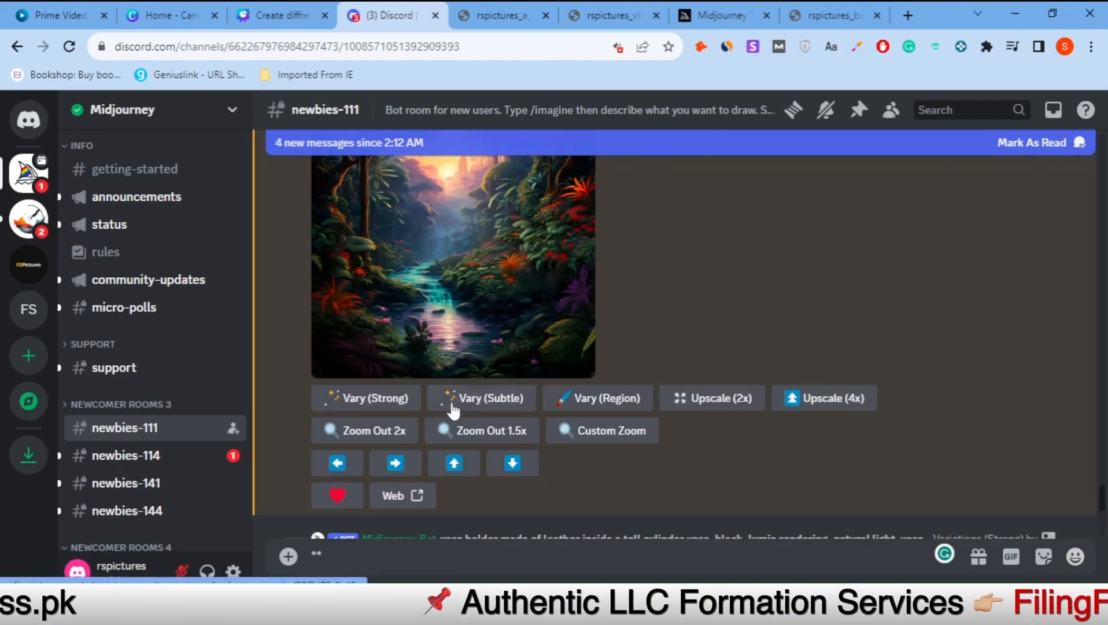
pyautogui.click(453, 463)
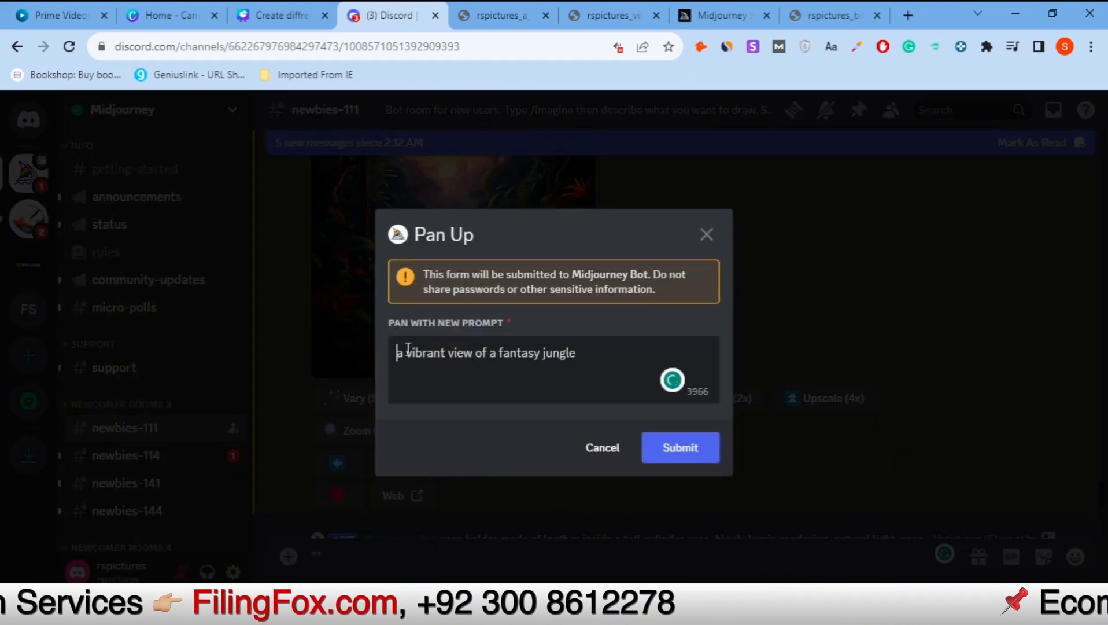
pyautogui.click(678, 456)
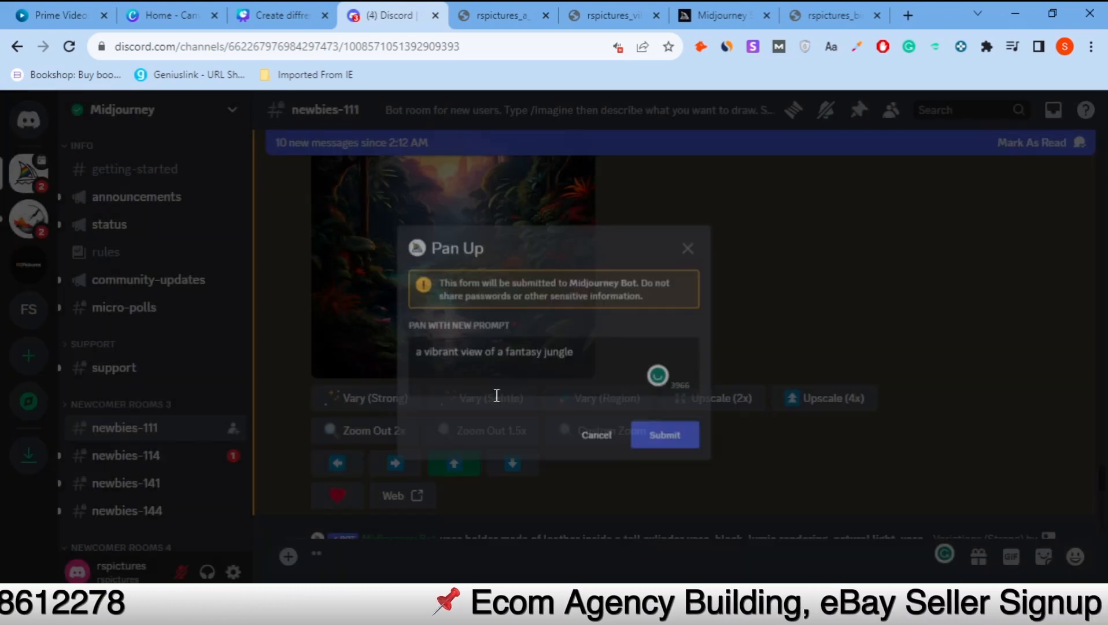
# Step: Review the original upscaled jungle image and look through the channel for its Pan Up result
pyautogui.scroll(3, 455, 264)
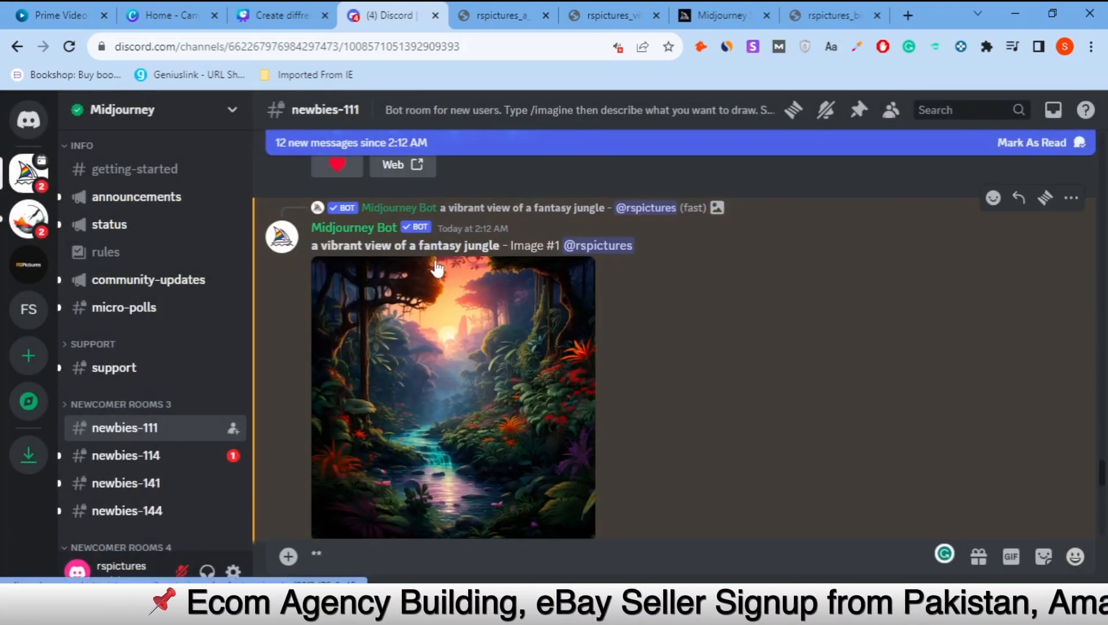
pyautogui.scroll(-4, 474, 274)
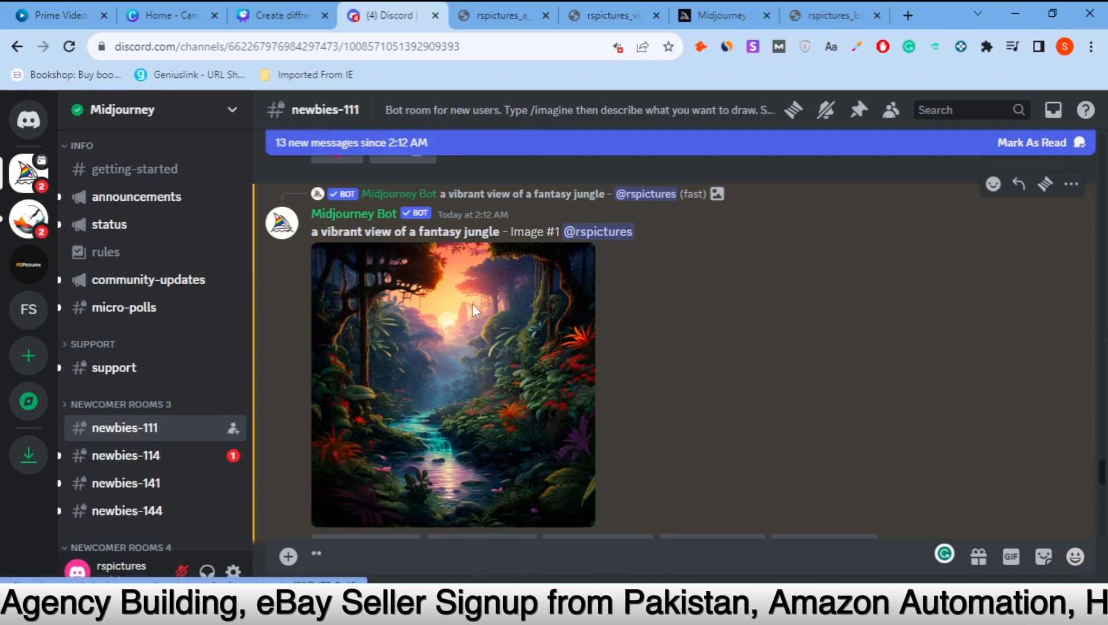
pyautogui.scroll(3, 470, 277)
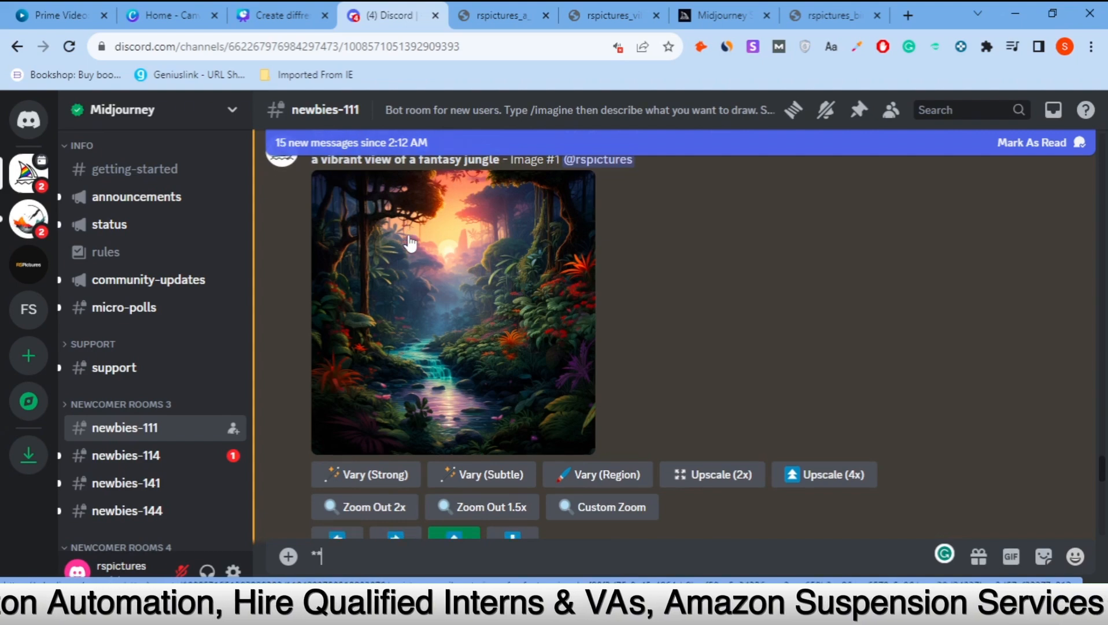
pyautogui.scroll(-1, 409, 242)
pyautogui.scroll(1, 409, 243)
pyautogui.scroll(-15, 410, 243)
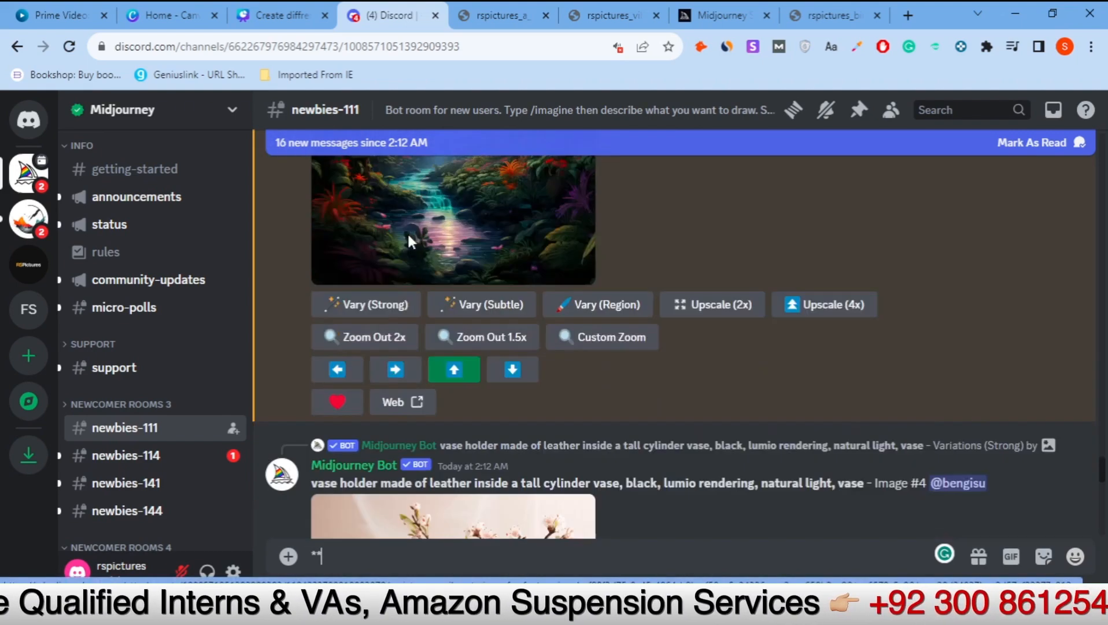
pyautogui.scroll(-20, 408, 235)
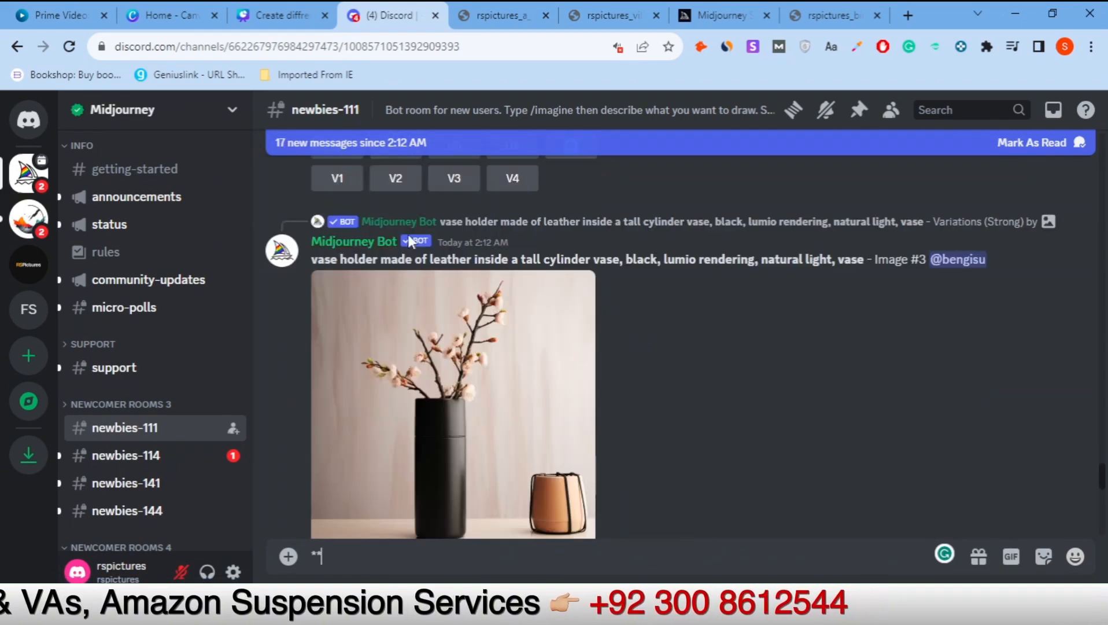
pyautogui.scroll(-20, 408, 237)
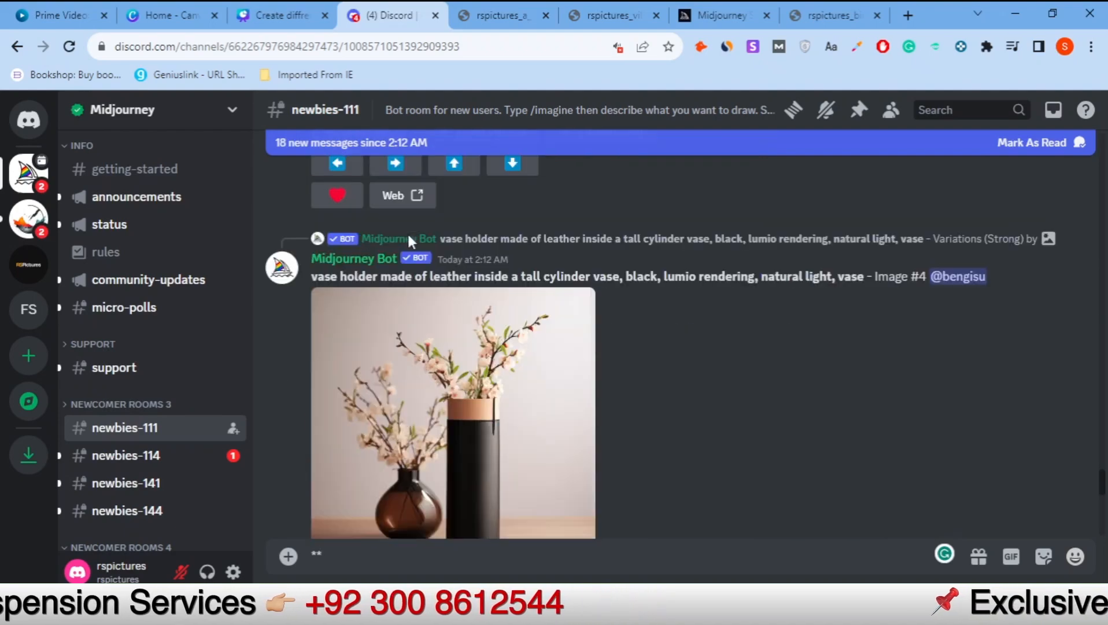
pyautogui.scroll(-20, 409, 237)
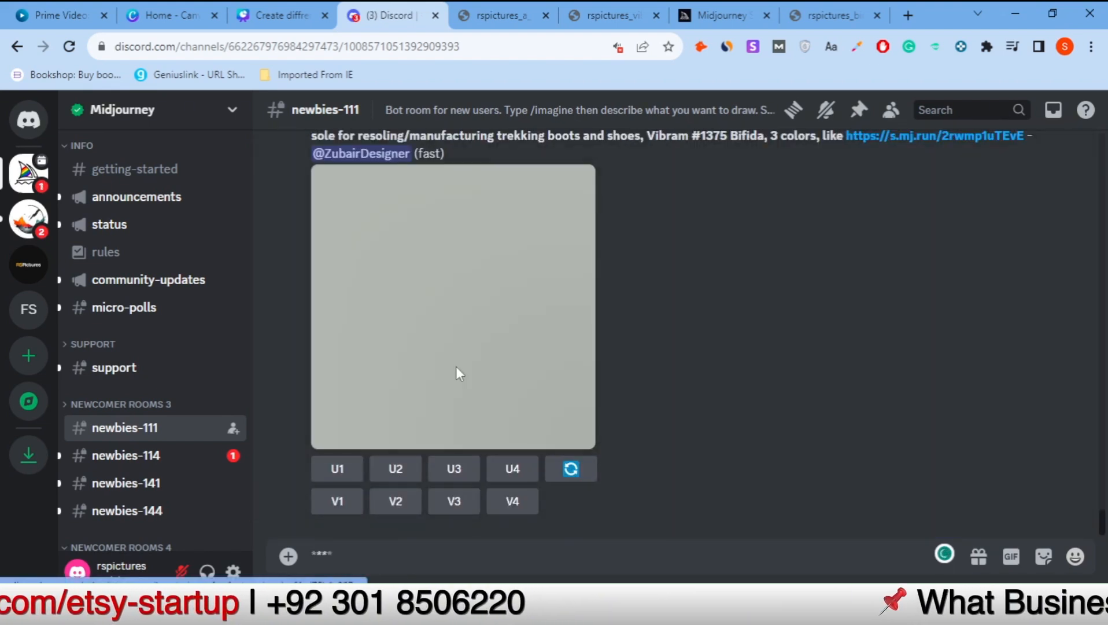
pyautogui.scroll(15, 588, 440)
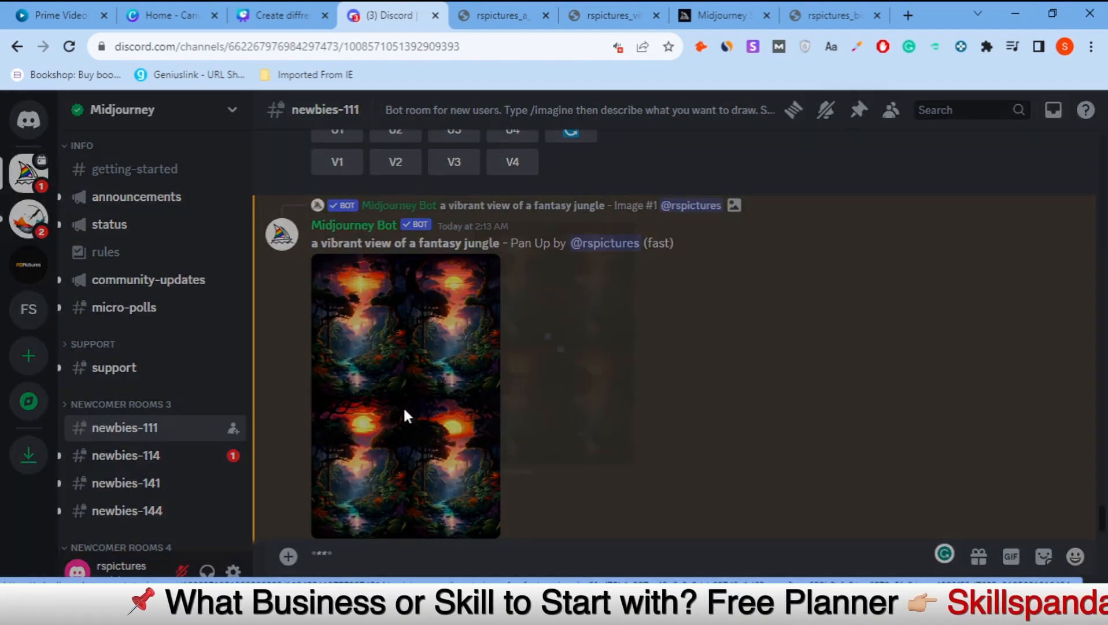
# Step: Open the Pan Up jungle grid at full size in the browser, inspect its images up close, and return to the newbies-111 channel
pyautogui.click(404, 405)
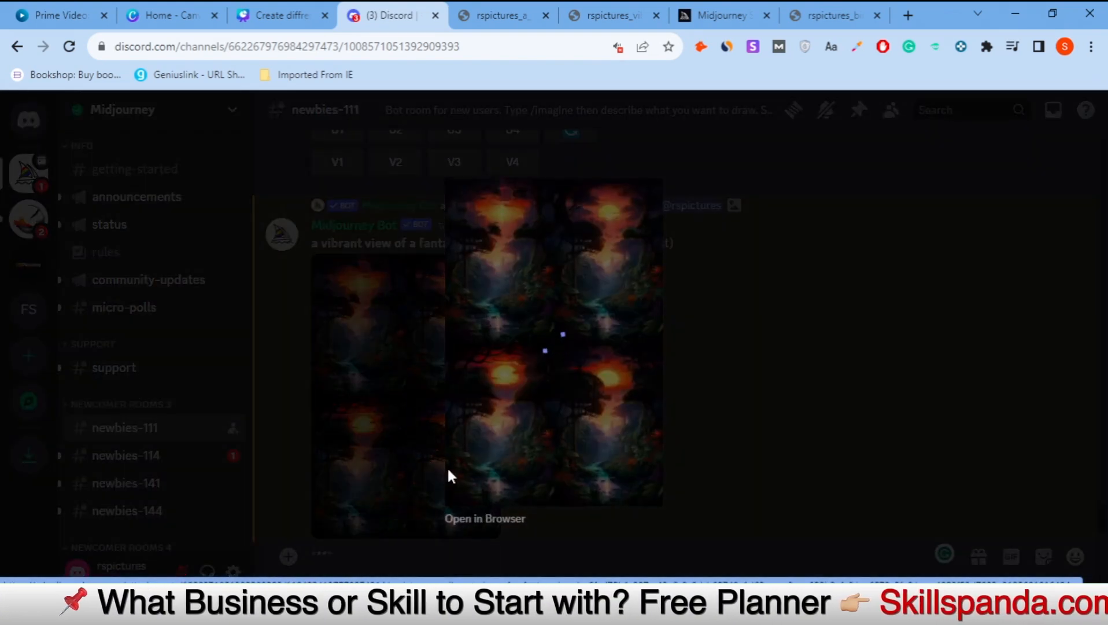
pyautogui.click(503, 521)
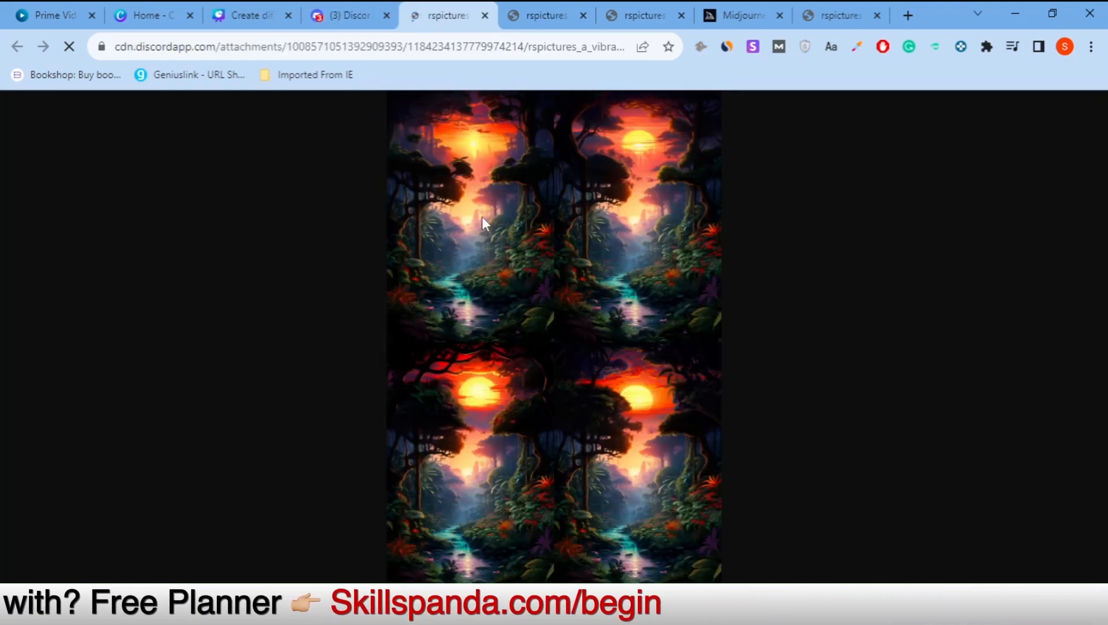
pyautogui.click(482, 219)
pyautogui.scroll(6, 1105, 350)
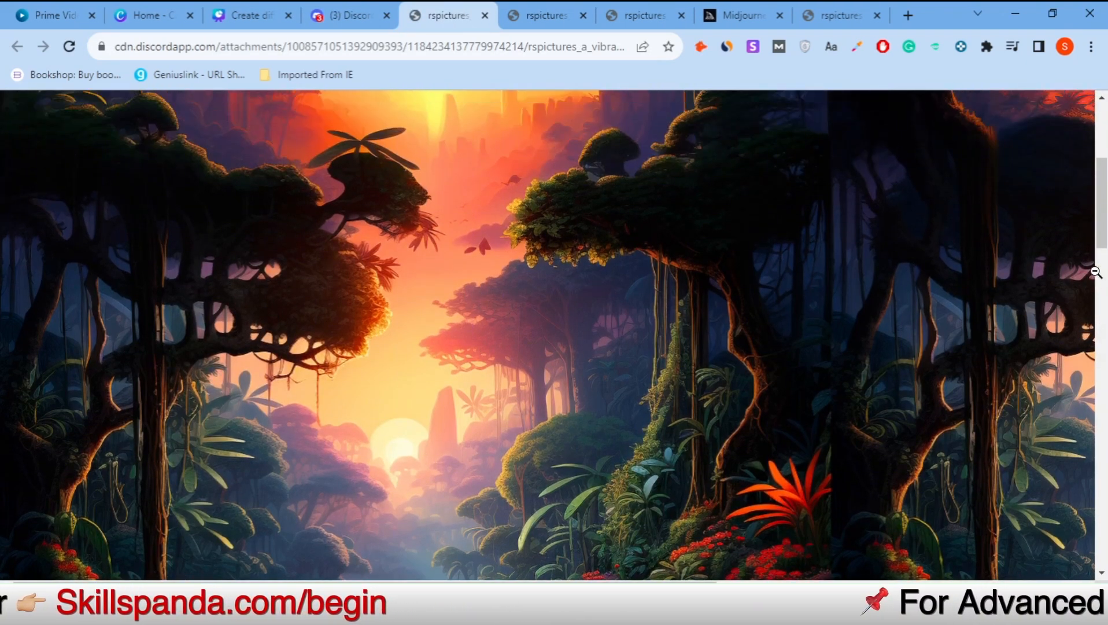
pyautogui.scroll(-15, 1106, 350)
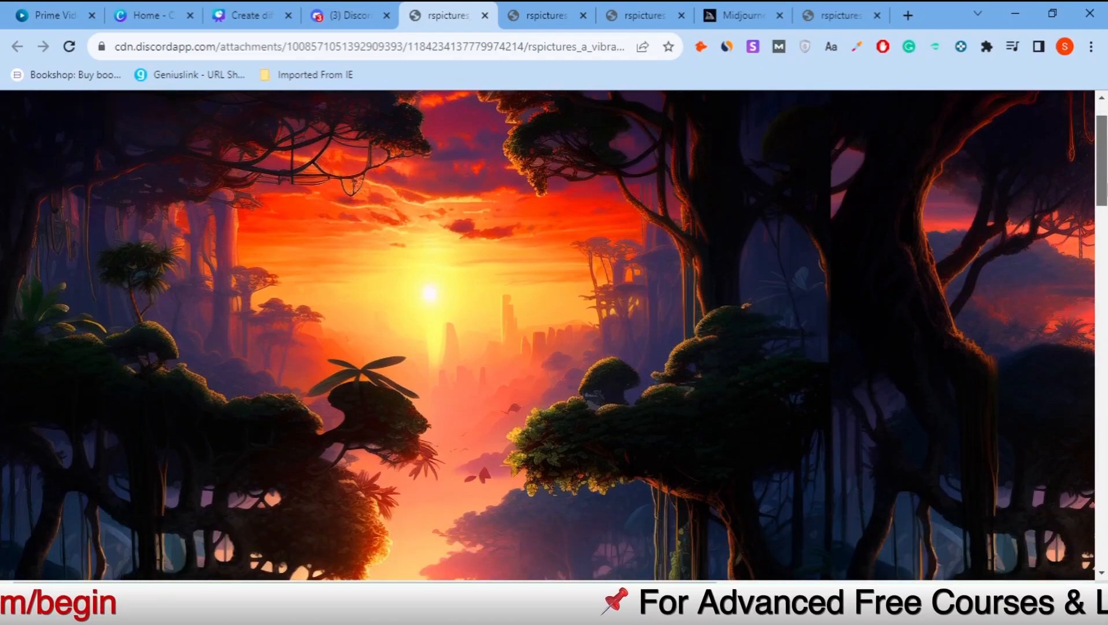
pyautogui.scroll(-15, 1105, 350)
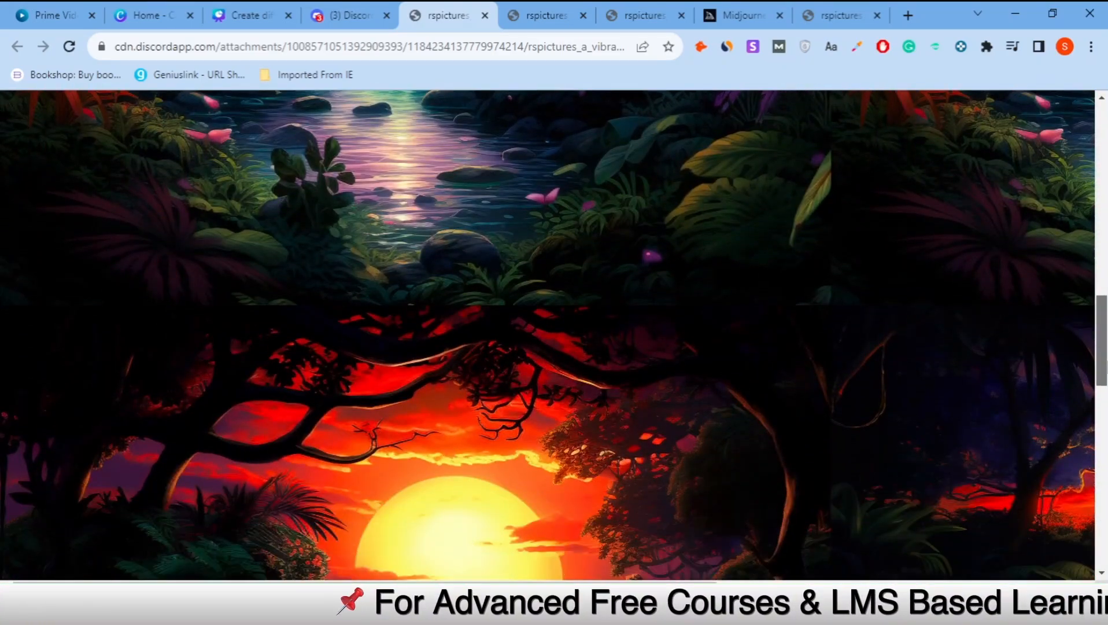
pyautogui.scroll(20, 1106, 350)
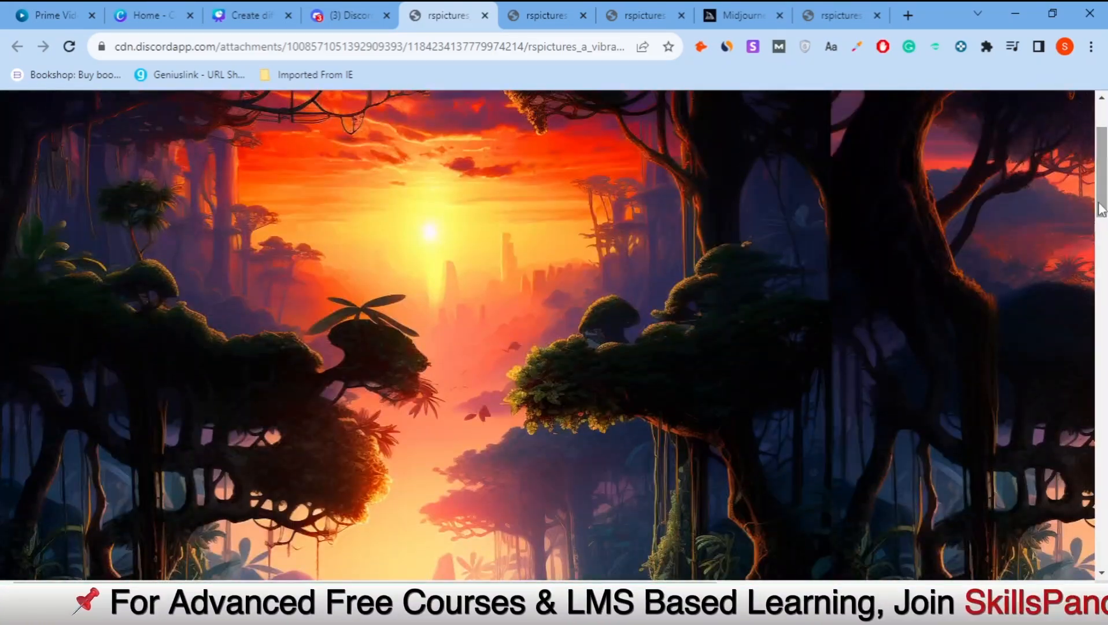
pyautogui.click(867, 323)
pyautogui.hotkey('ctrl', 'shift', 'Tab')
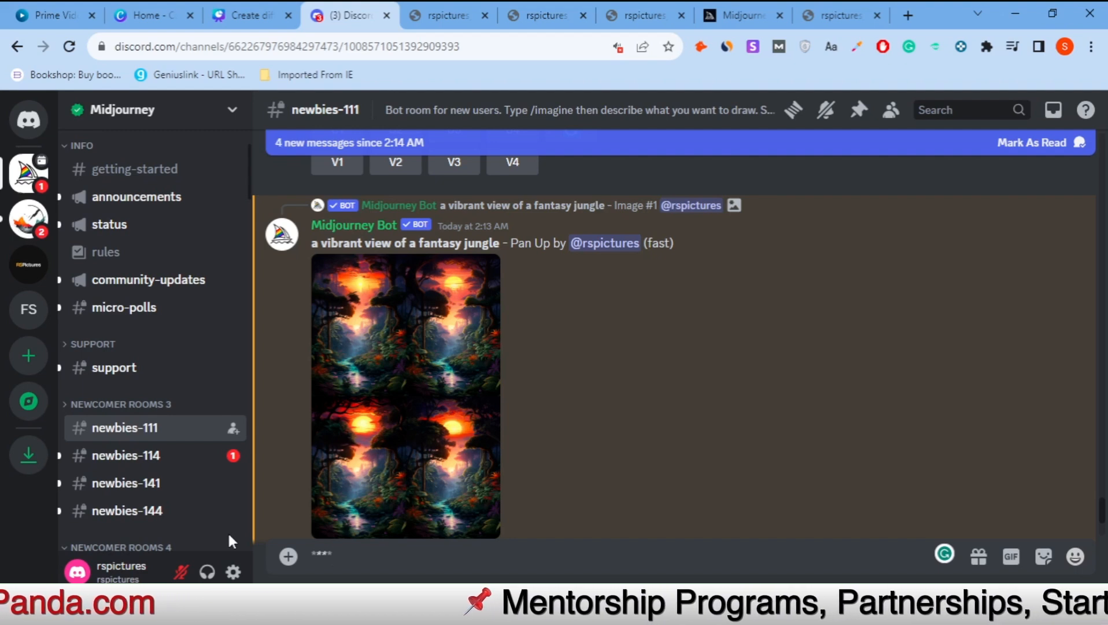
# Step: Upscale the third image of the Pan Up jungle grid and locate the upscaled picture in the channel
pyautogui.scroll(-3, 231, 538)
pyautogui.scroll(-3, 457, 438)
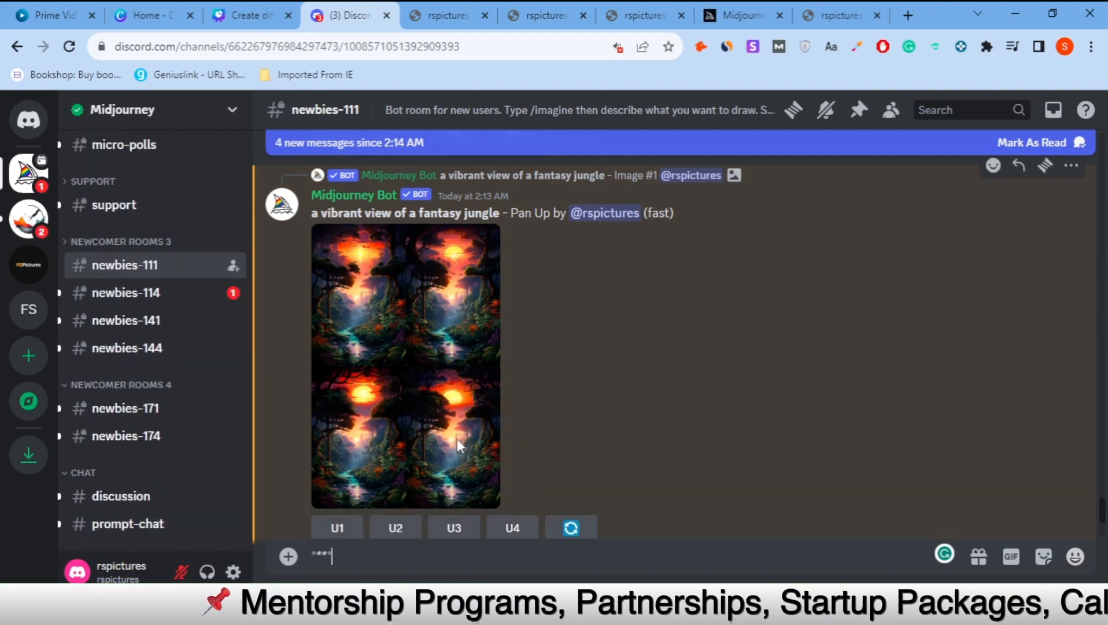
pyautogui.scroll(2, 456, 419)
pyautogui.scroll(-3, 401, 411)
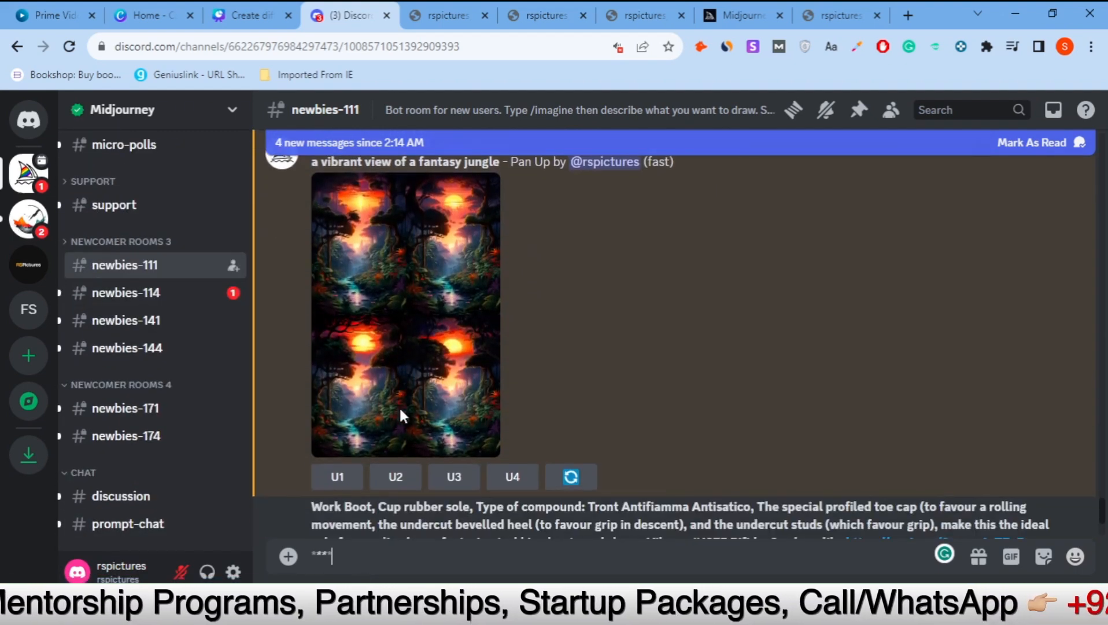
pyautogui.scroll(2, 401, 412)
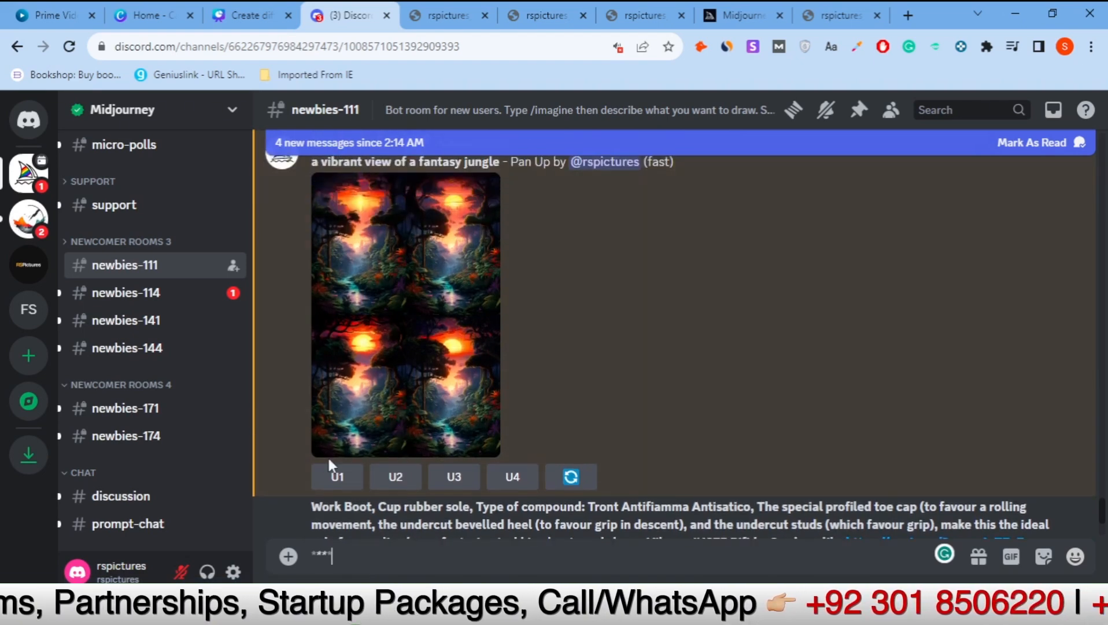
pyautogui.click(453, 477)
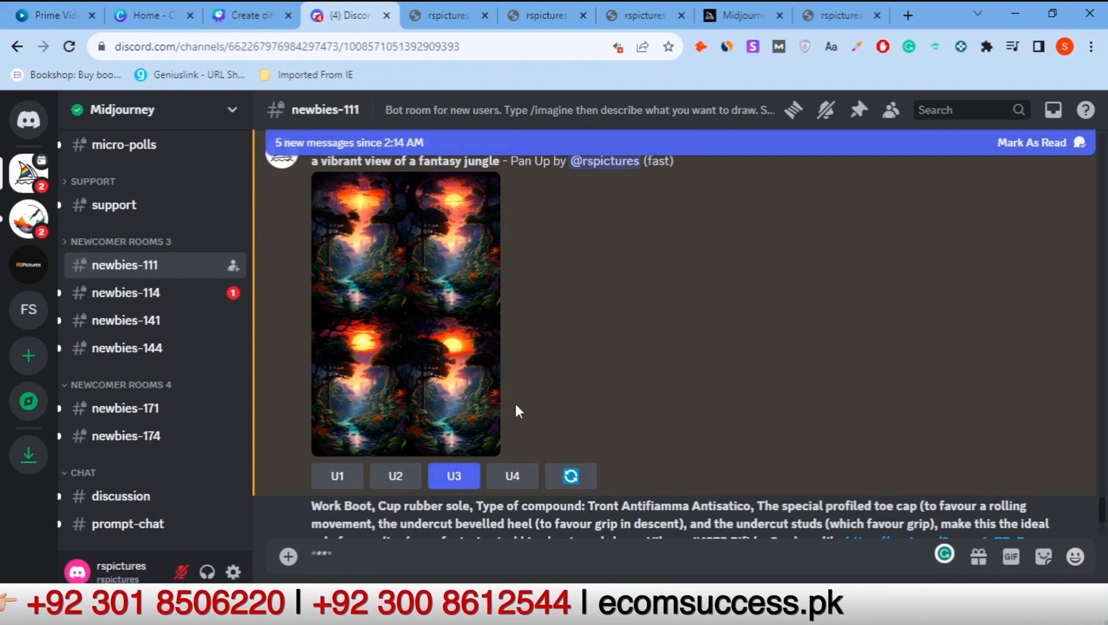
pyautogui.scroll(-20, 777, 393)
pyautogui.scroll(-15, 777, 394)
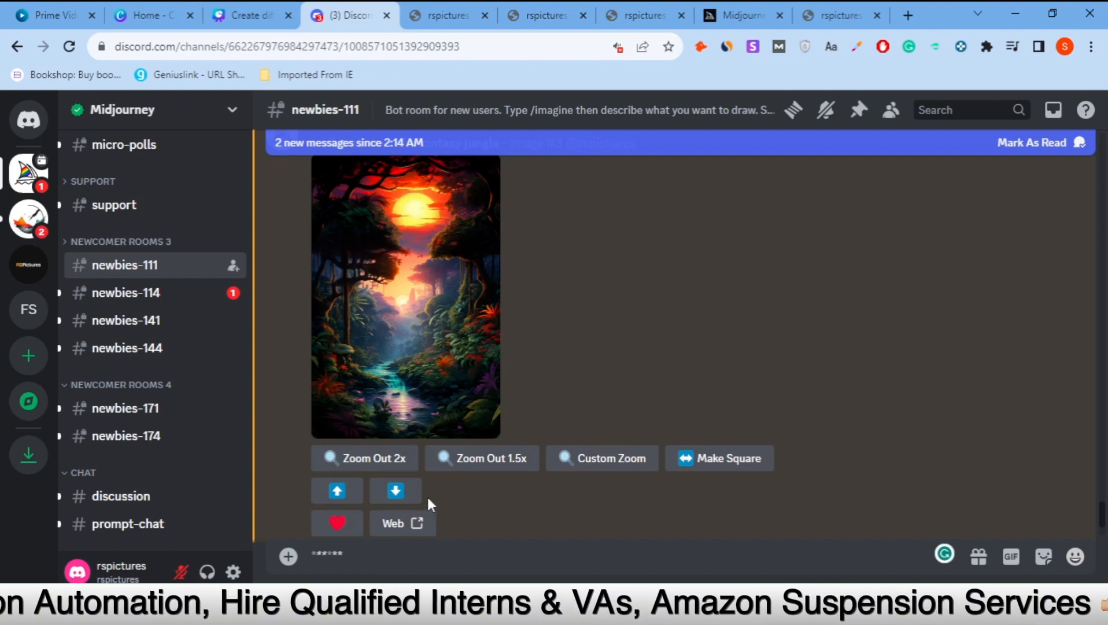
# Step: Clear the stray asterisks from the unsent newbies-111 channel message
pyautogui.write('**')
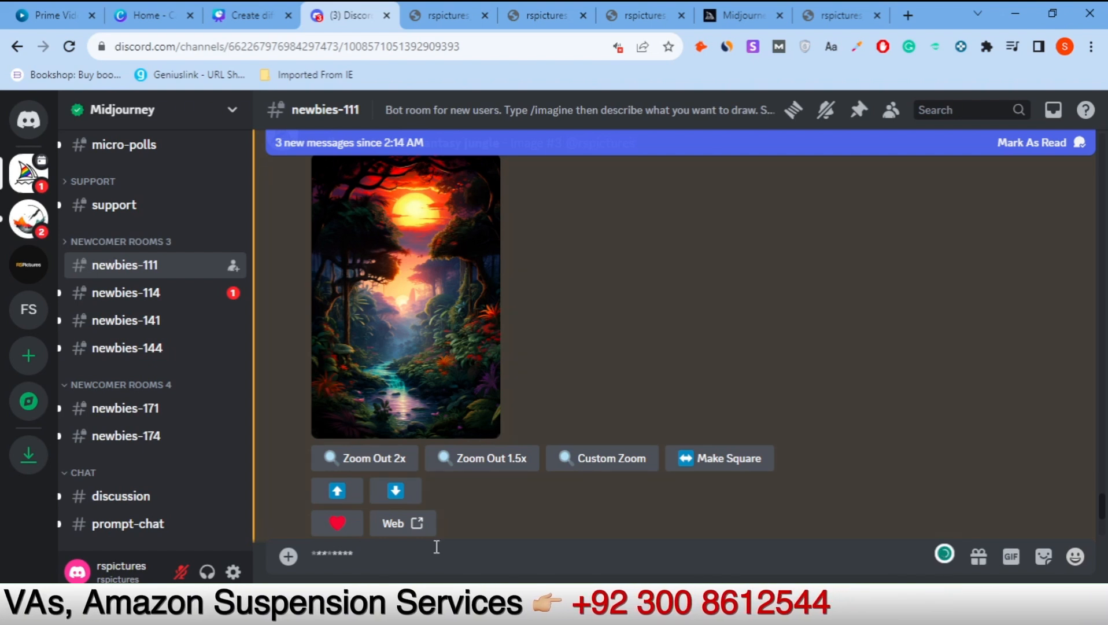
pyautogui.moveTo(364, 548); pyautogui.dragTo(303, 555)
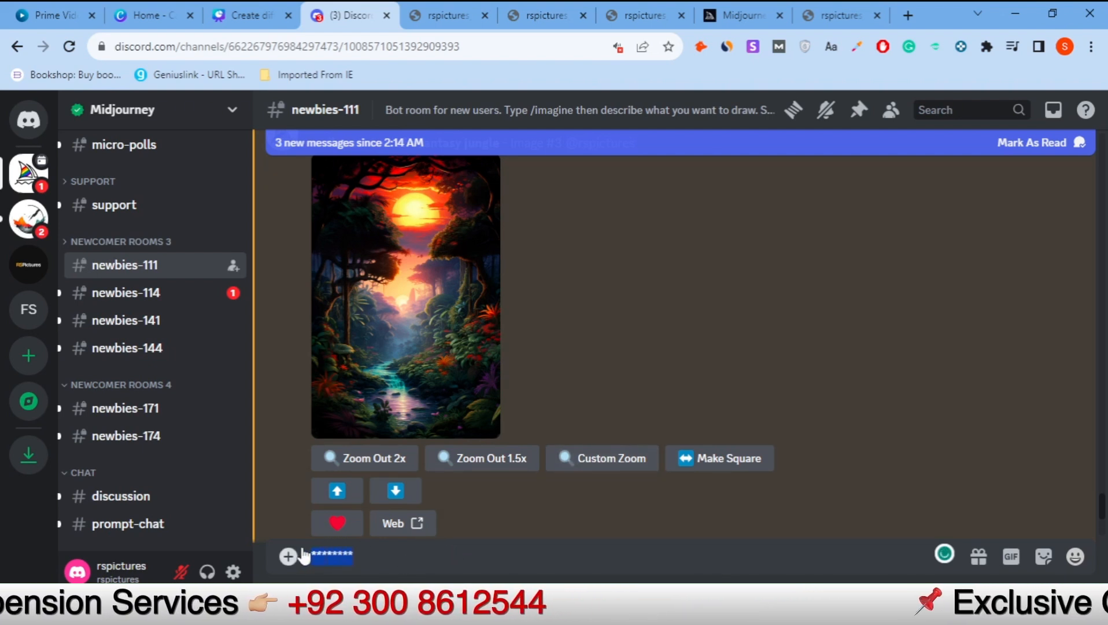
pyautogui.press('BackSpace')
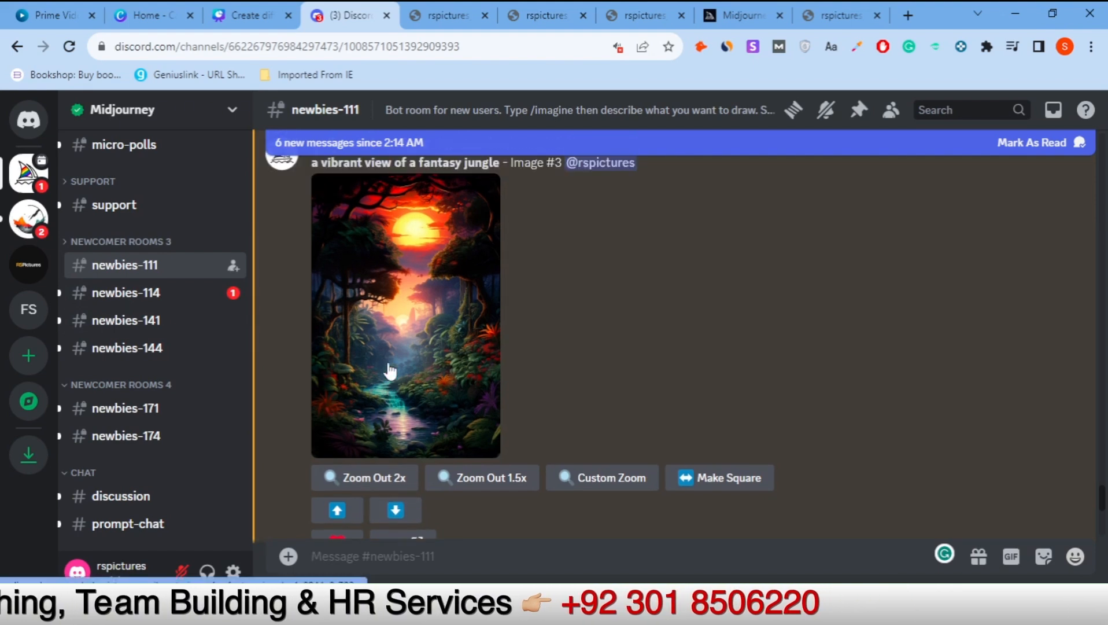
# Step: Examine the upscaled third Pan Up image and the zoom, pan and Make Square options offered for it
pyautogui.scroll(3, 365, 370)
pyautogui.scroll(-2, 398, 377)
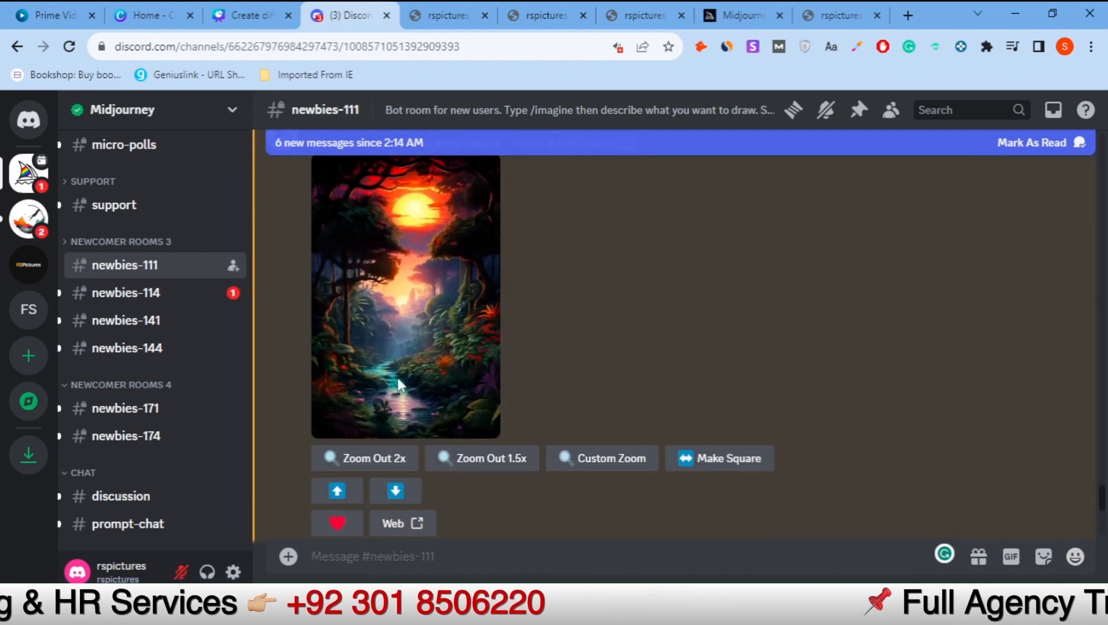
pyautogui.scroll(1, 354, 466)
pyautogui.scroll(-1, 354, 467)
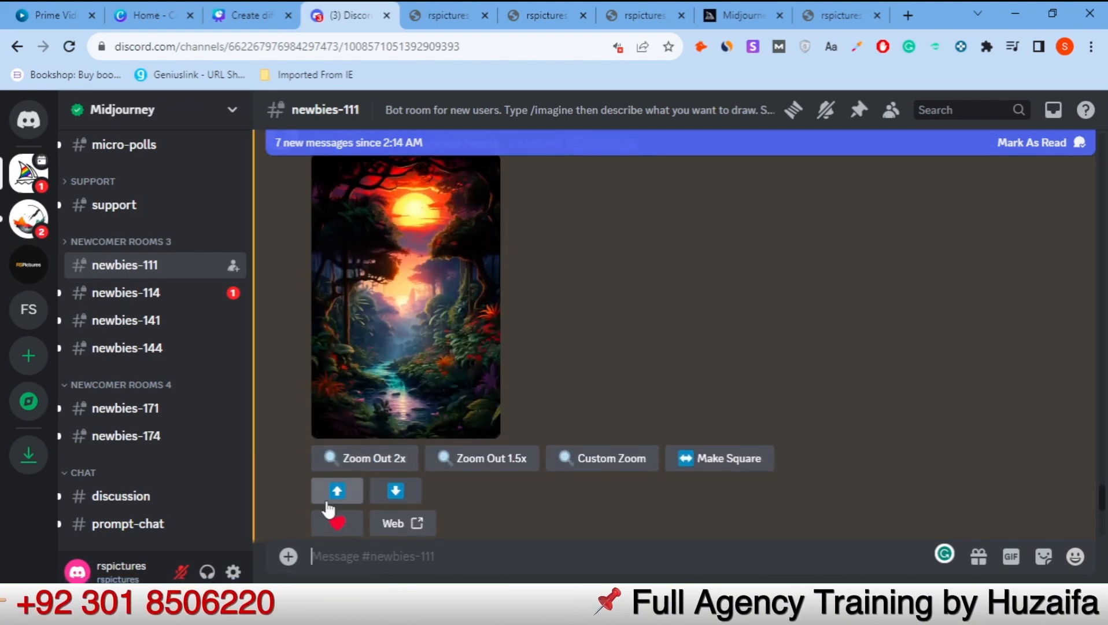
pyautogui.scroll(3, 420, 358)
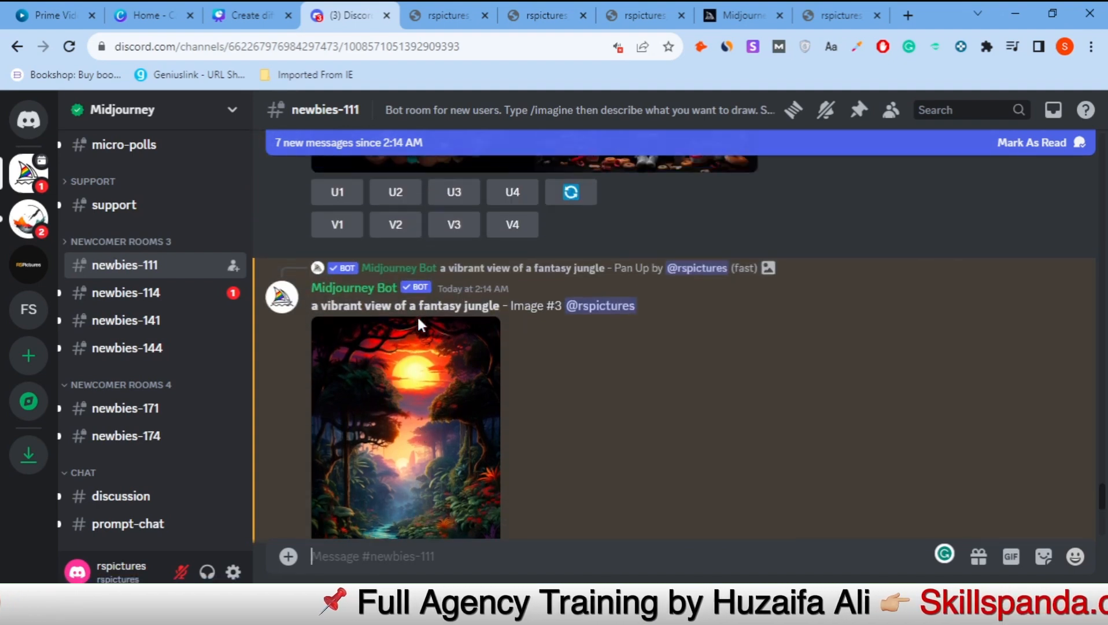
pyautogui.scroll(2, 420, 317)
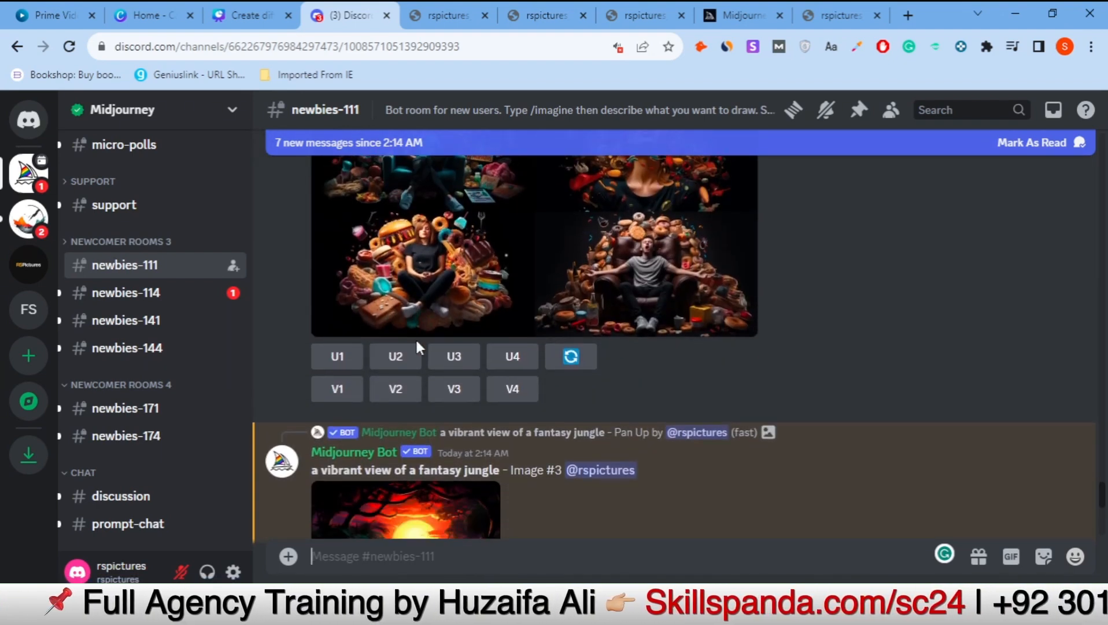
pyautogui.scroll(-3, 416, 342)
pyautogui.scroll(-2, 416, 340)
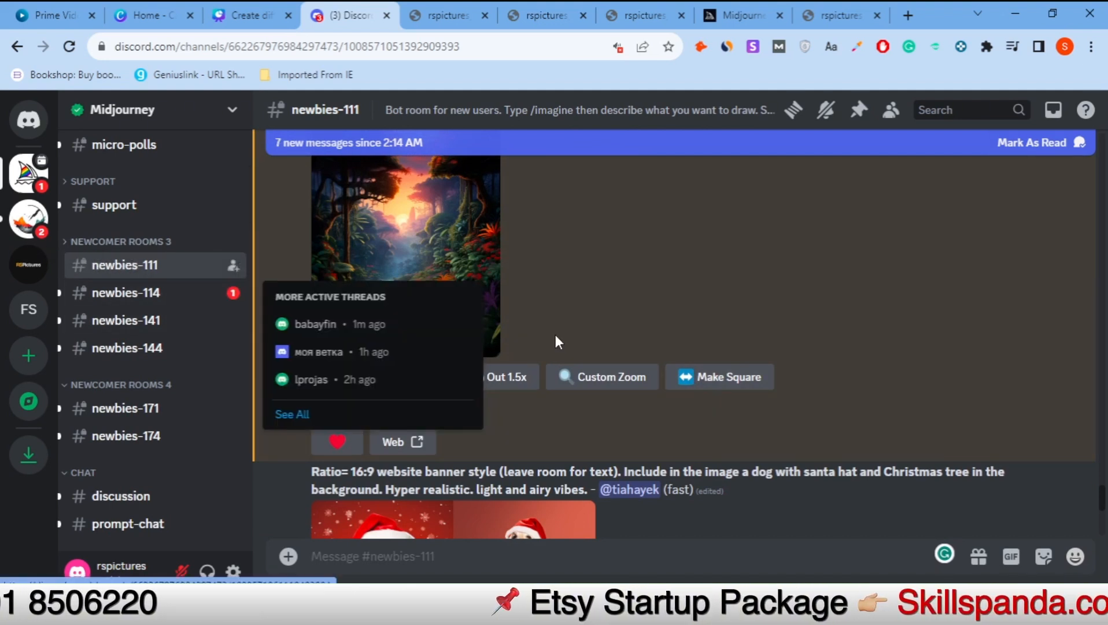
pyautogui.scroll(2, 556, 341)
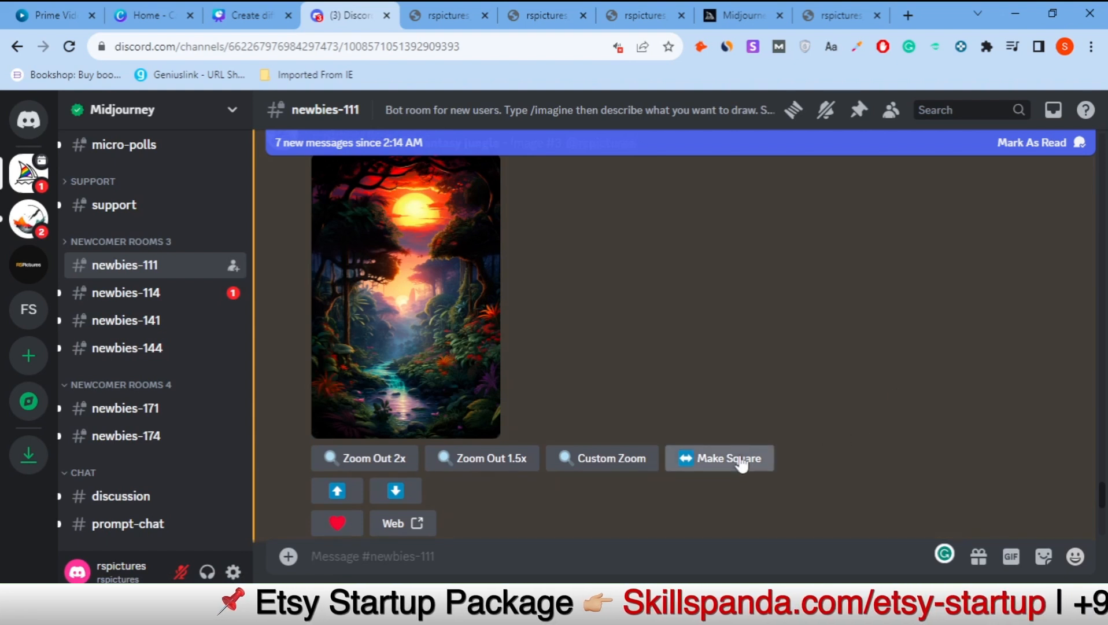